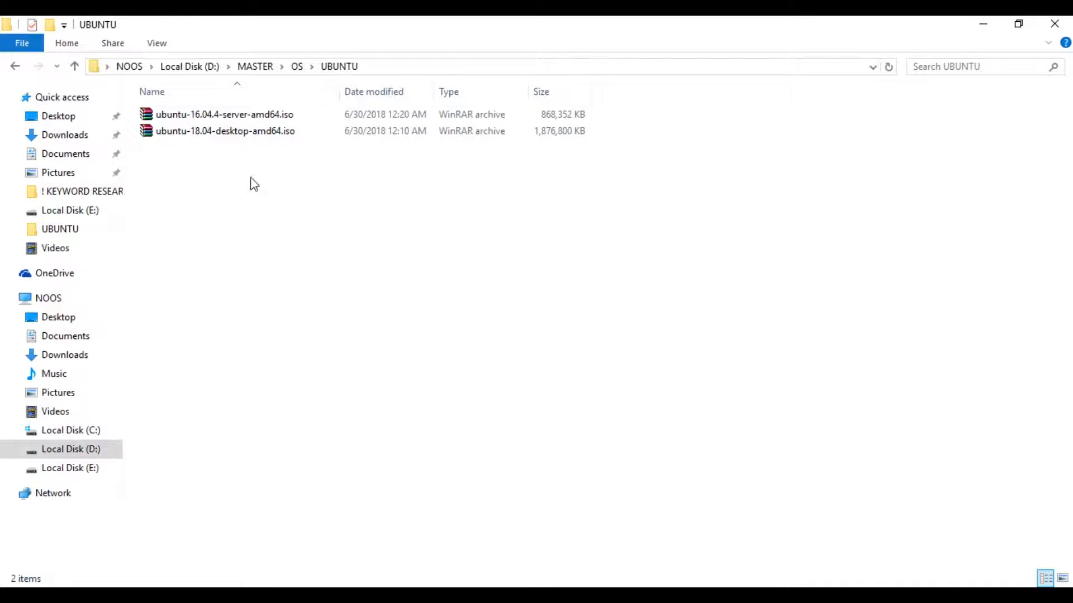
# Select ubuntu-16.04.4-server-amd64.iso in D:\MASTER\OS\UBUNTU, then close File Explorer to return to VirtualBox
pyautogui.click(271, 114)
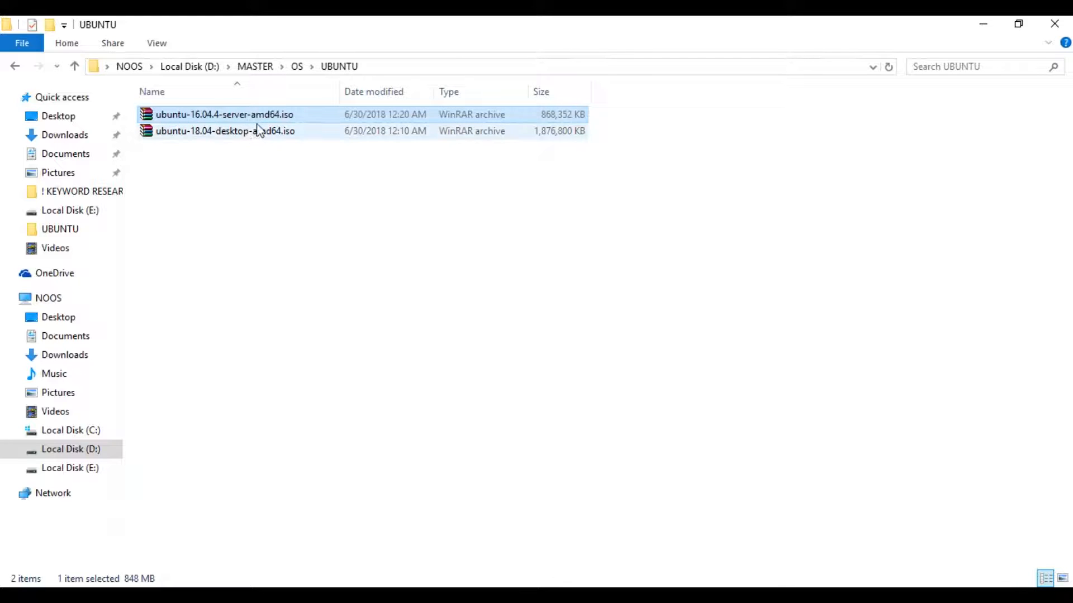
pyautogui.click(1054, 24)
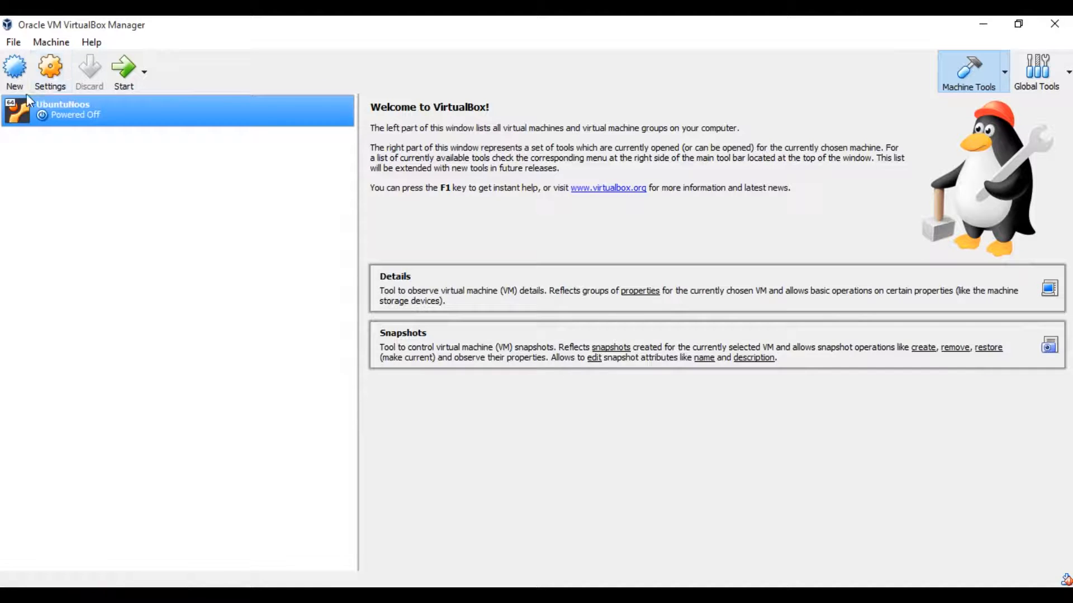
# Start a new Linux Ubuntu (64-bit) machine named NoosServer with 3077 MB of memory
pyautogui.click(15, 68)
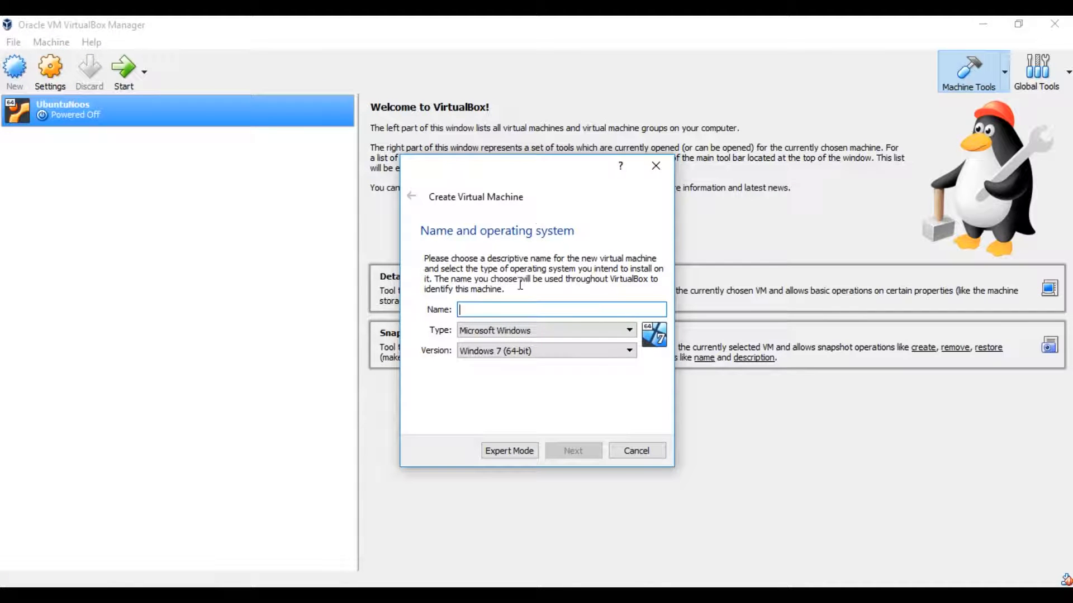
pyautogui.click(539, 332)
pyautogui.click(541, 355)
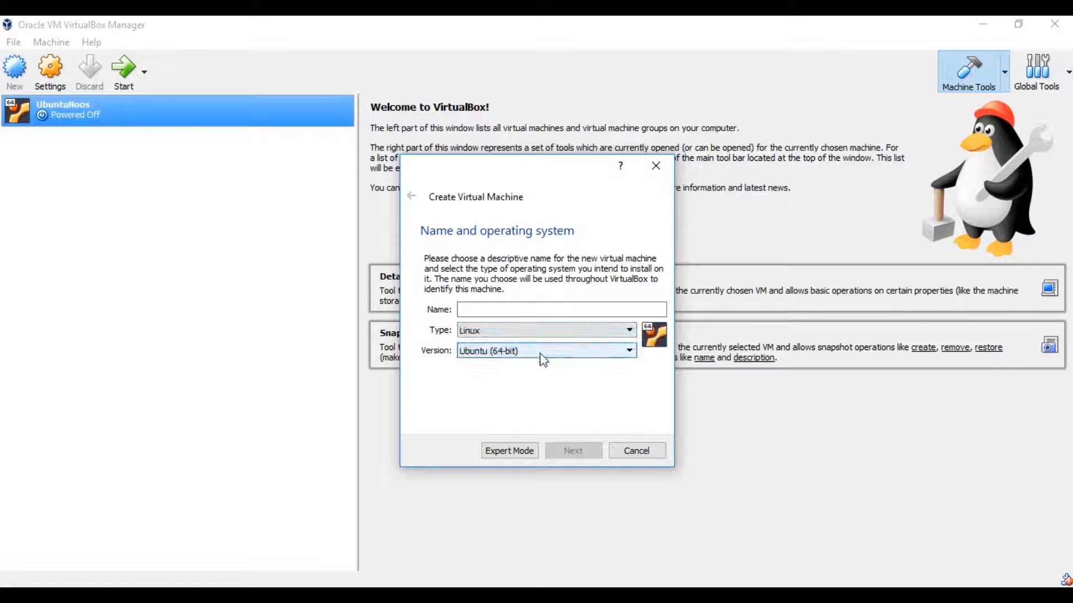
pyautogui.click(536, 311)
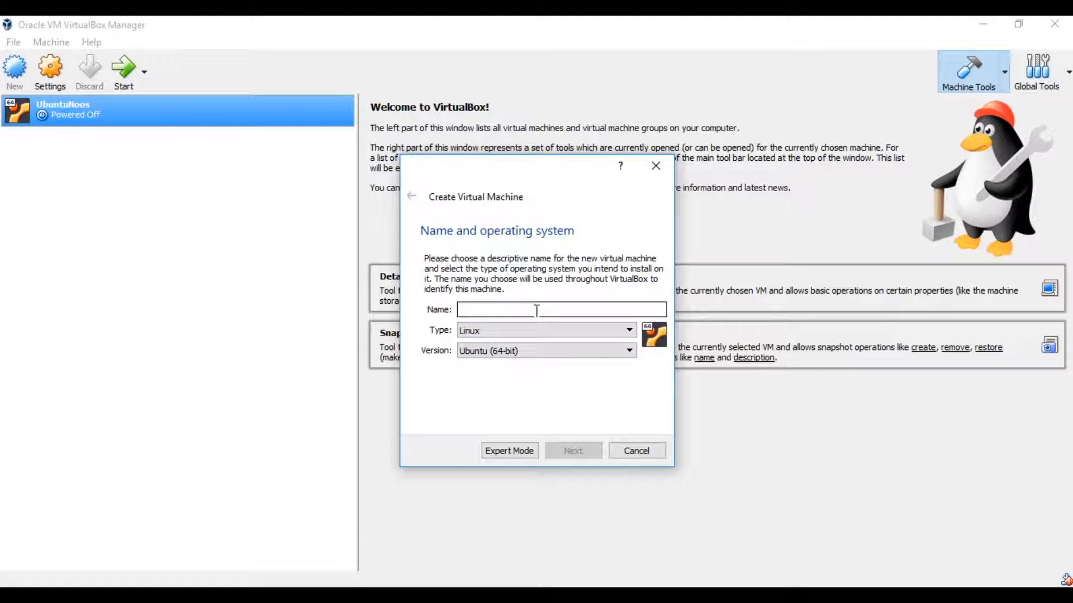
pyautogui.write('NoosServer')
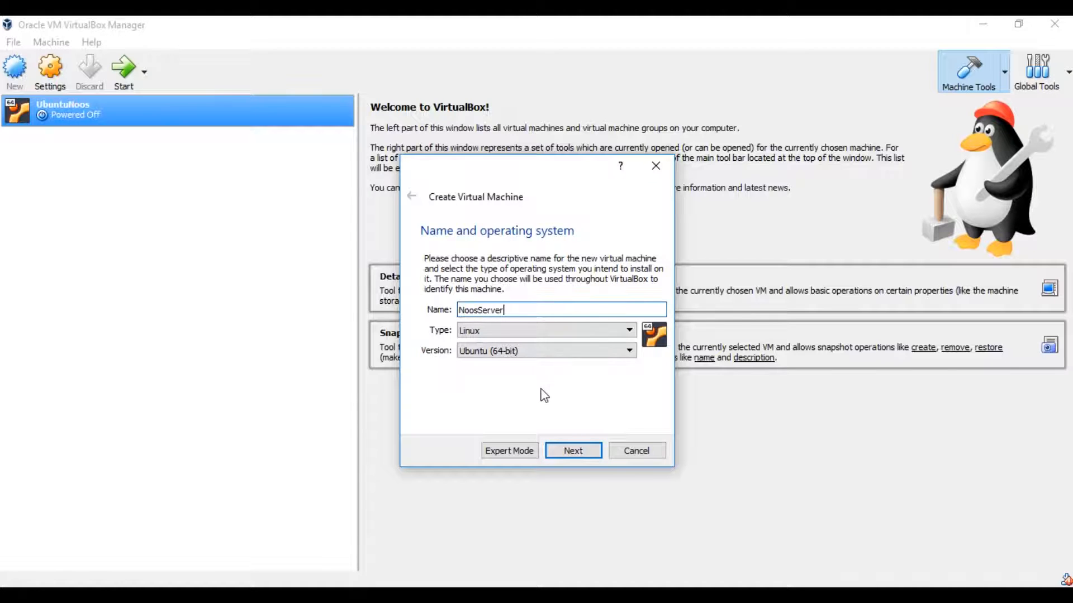
pyautogui.click(573, 453)
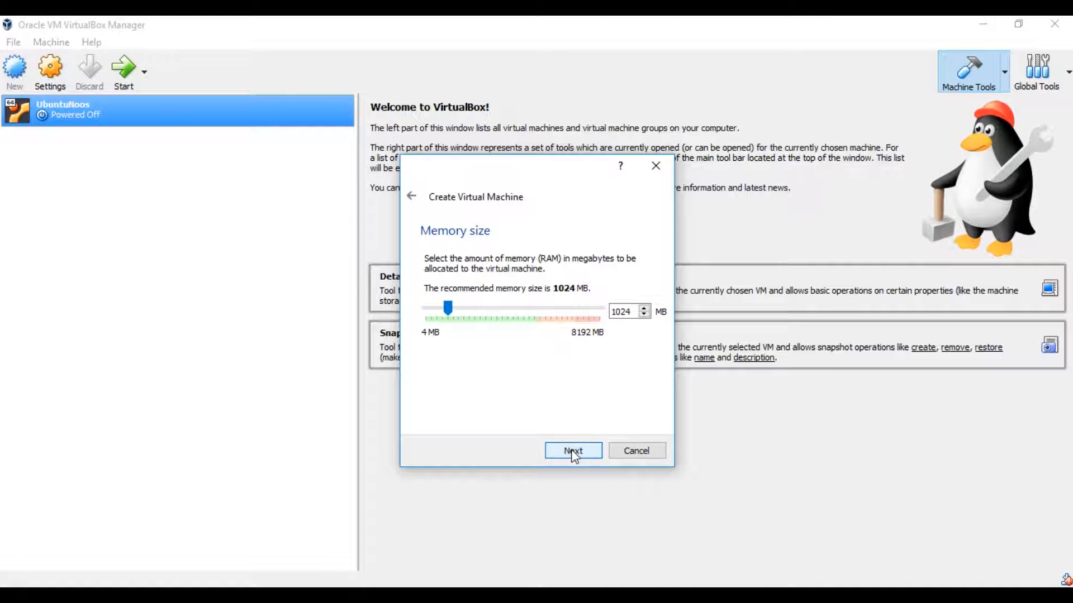
pyautogui.moveTo(448, 308); pyautogui.dragTo(491, 337)
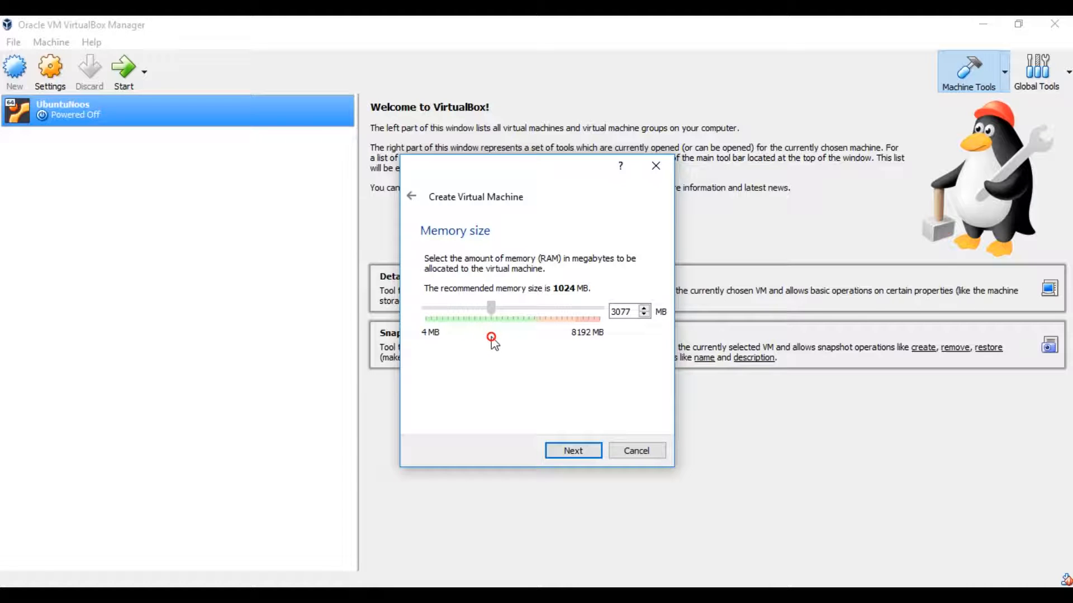
pyautogui.click(584, 455)
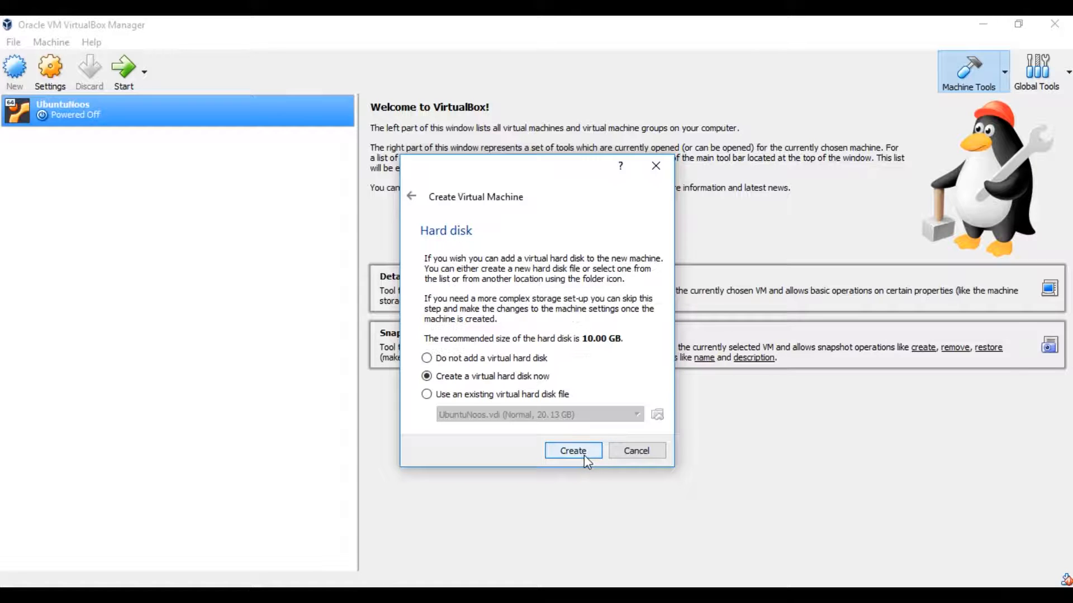
# Give NoosServer a dynamically allocated VDI hard disk of about 20 GB and create it
pyautogui.click(573, 451)
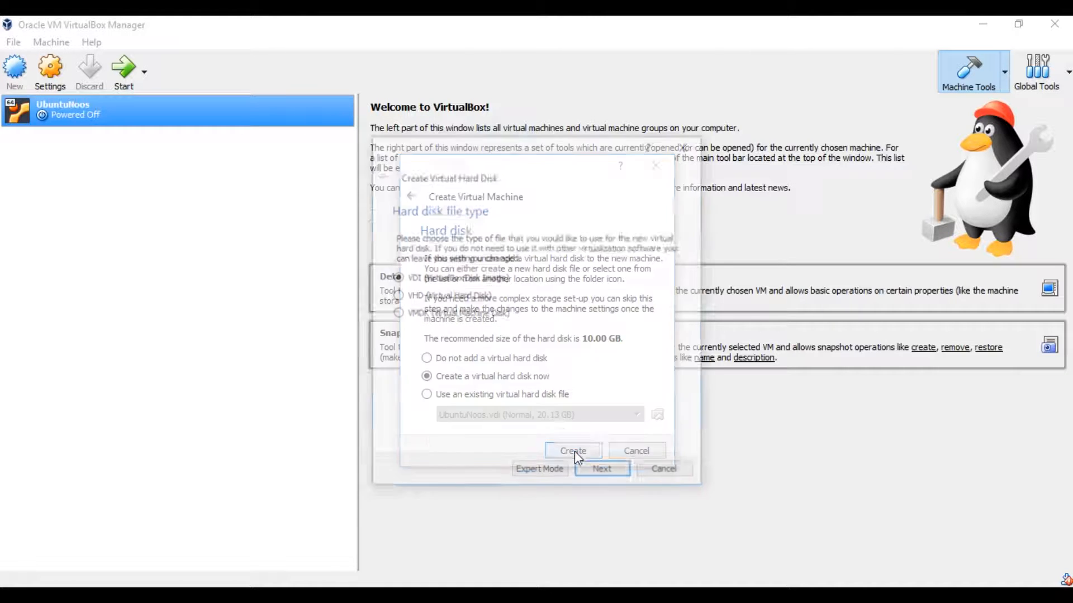
pyautogui.click(608, 472)
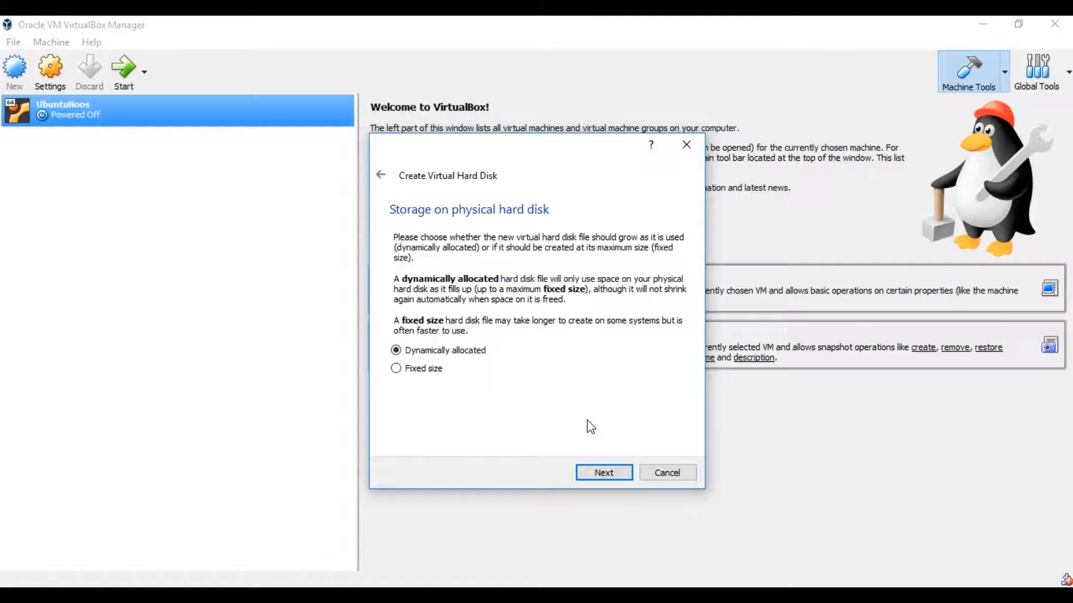
pyautogui.click(605, 472)
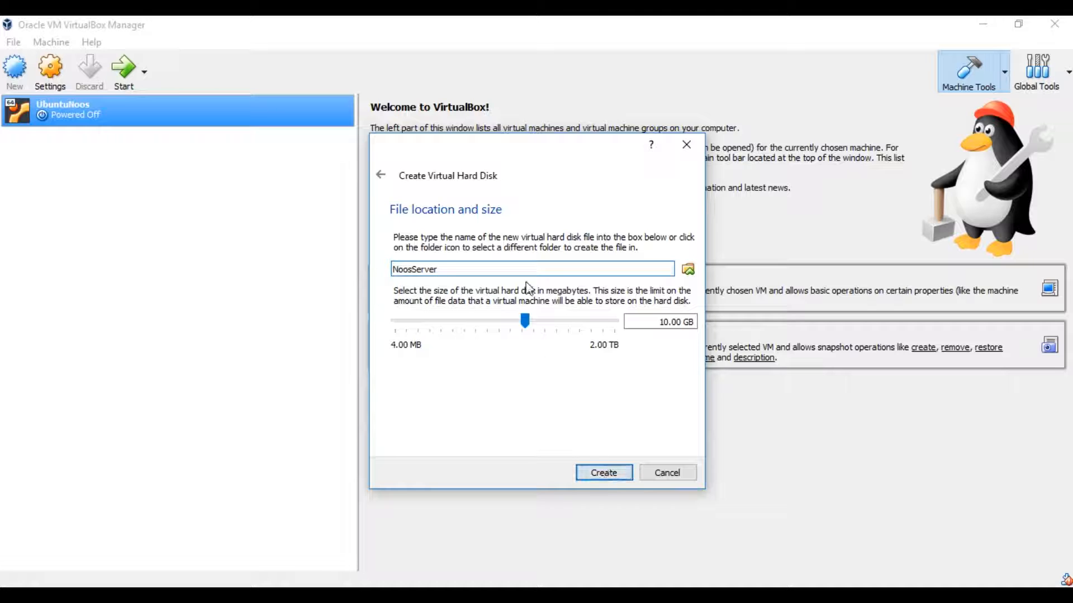
pyautogui.moveTo(525, 322); pyautogui.dragTo(536, 331)
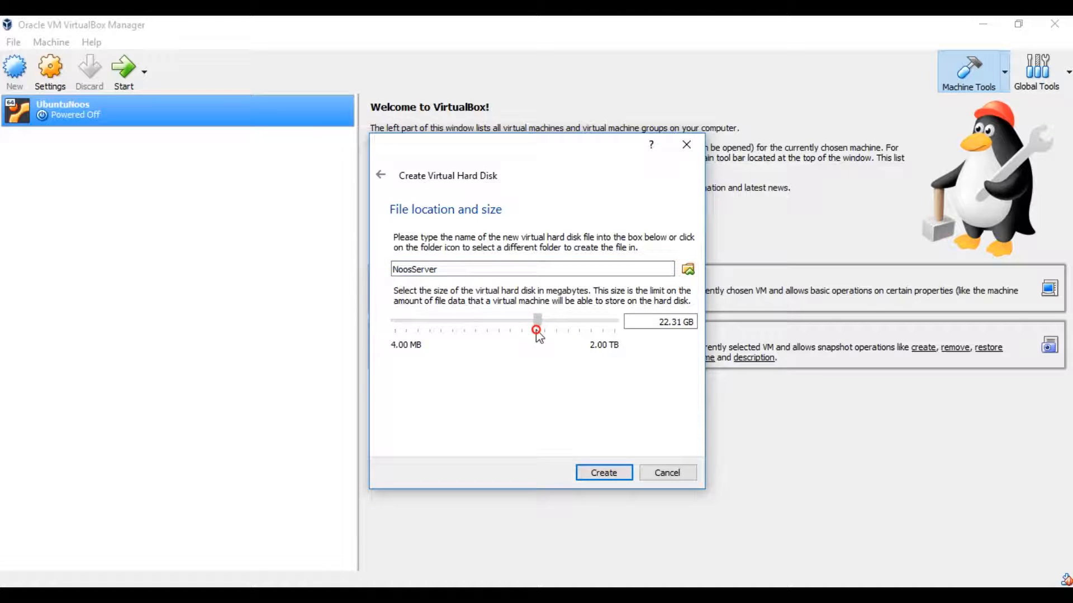
pyautogui.moveTo(536, 330); pyautogui.dragTo(536, 332)
pyautogui.click(615, 473)
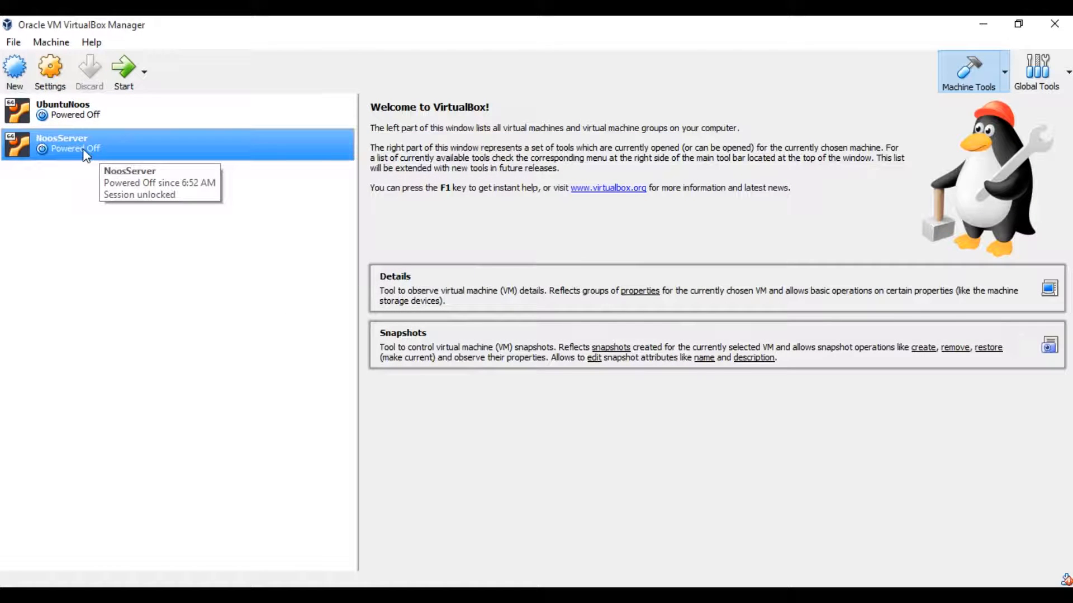
# Attach NoosServer's first network adapter as a Bridged Adapter on the Intel Centrino wireless card
pyautogui.click(47, 67)
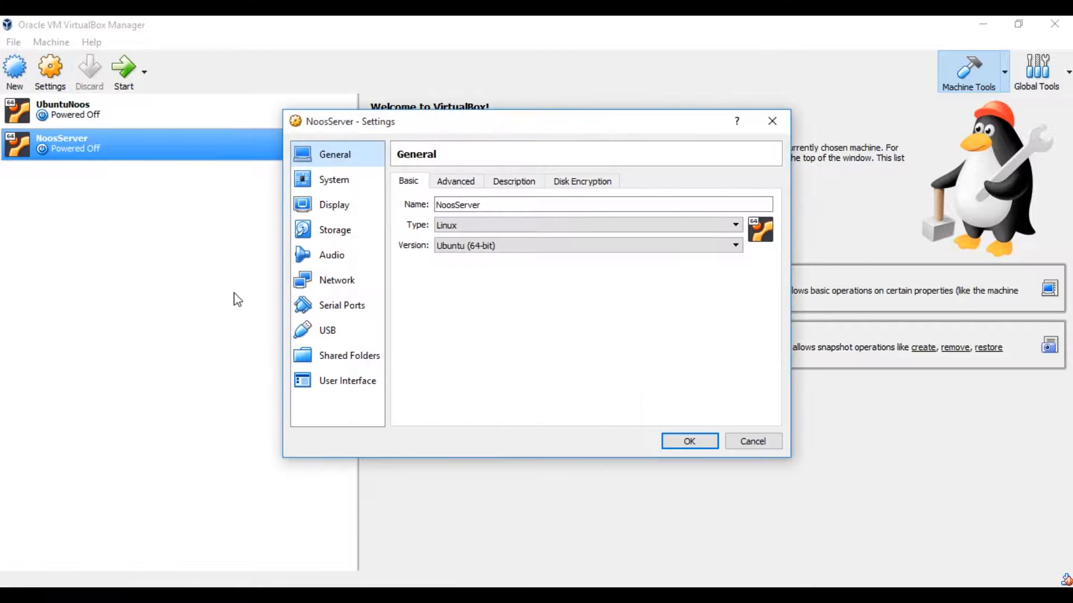
pyautogui.click(330, 284)
pyautogui.click(506, 224)
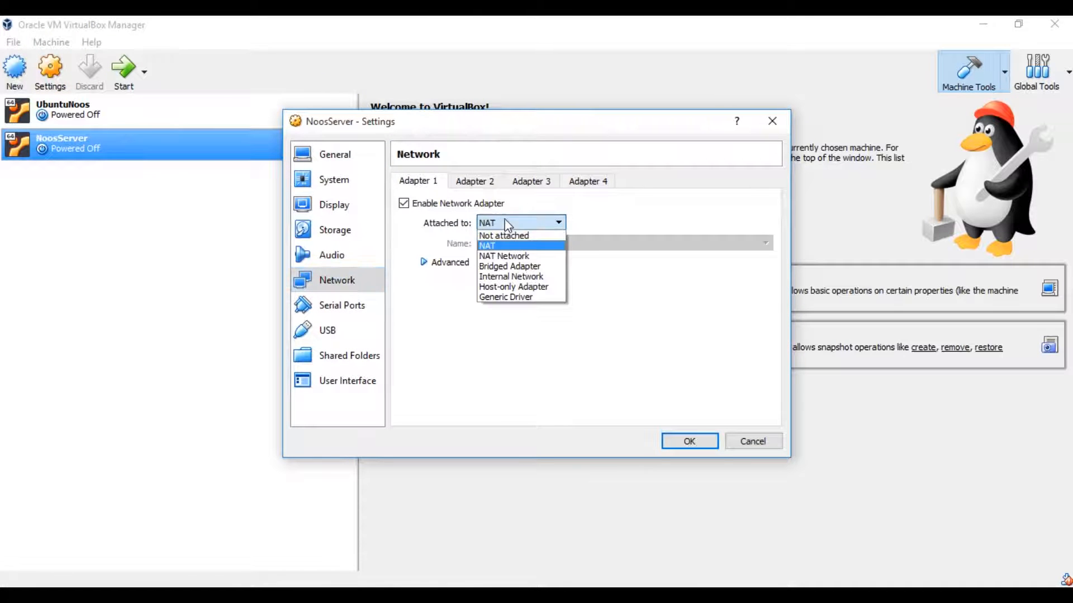
pyautogui.click(511, 267)
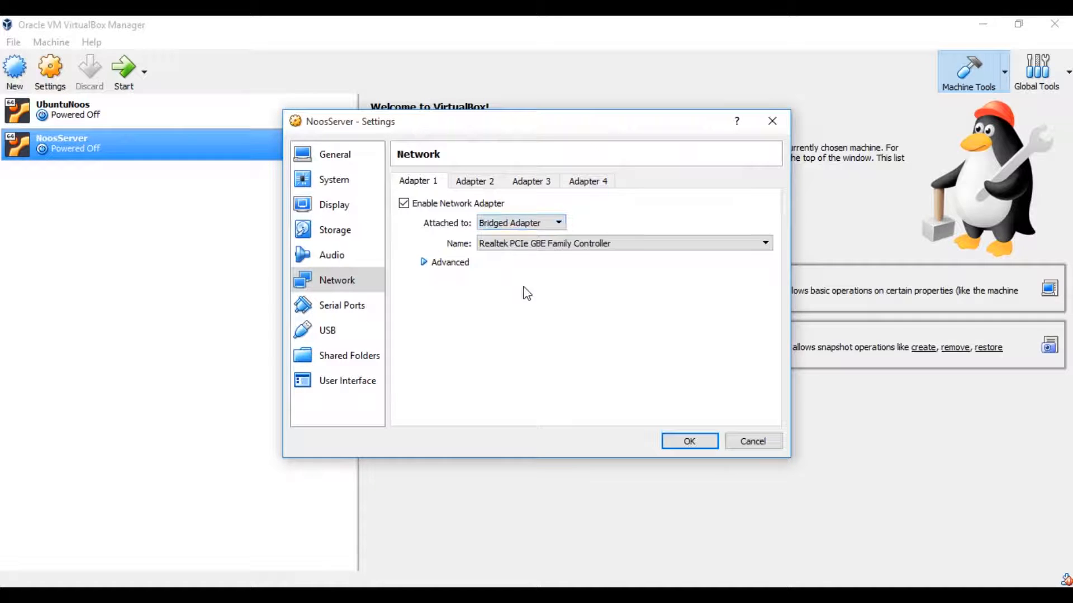
pyautogui.click(552, 245)
pyautogui.click(555, 267)
pyautogui.click(459, 184)
pyautogui.click(413, 182)
# Give the machine 2 processors and raise video memory to 50 MB
pyautogui.click(335, 230)
pyautogui.click(334, 182)
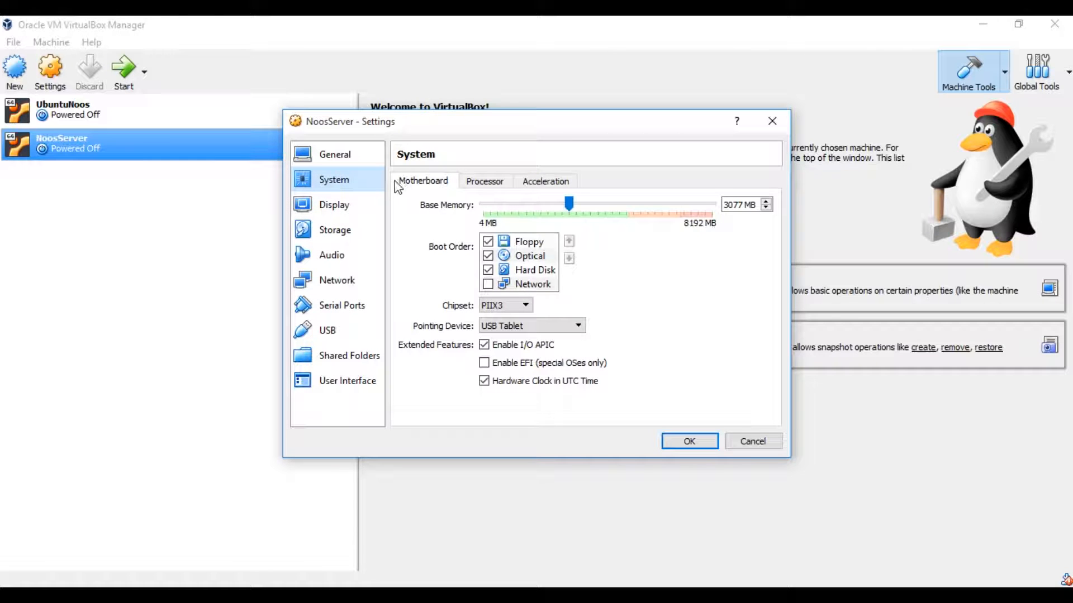
pyautogui.click(494, 186)
pyautogui.moveTo(484, 204); pyautogui.dragTo(519, 212)
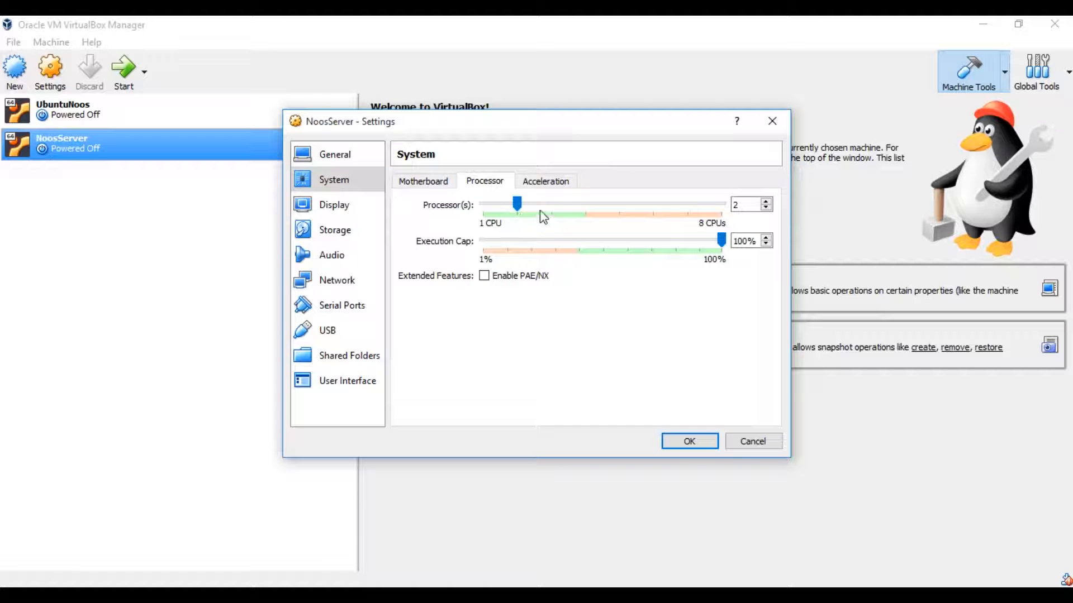
pyautogui.click(353, 211)
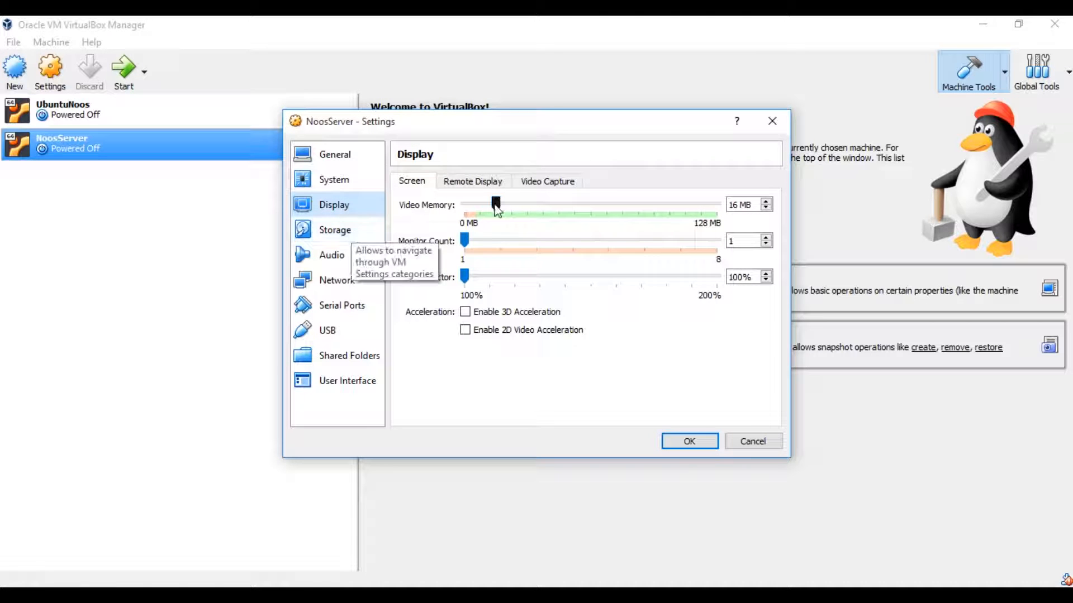
pyautogui.moveTo(495, 205); pyautogui.dragTo(567, 278)
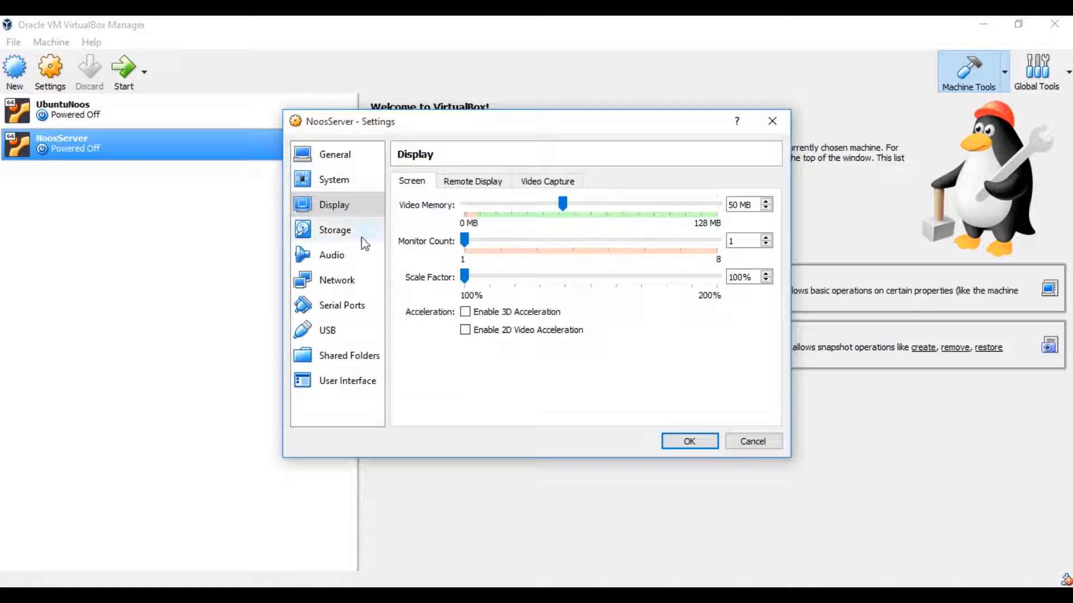
pyautogui.click(338, 237)
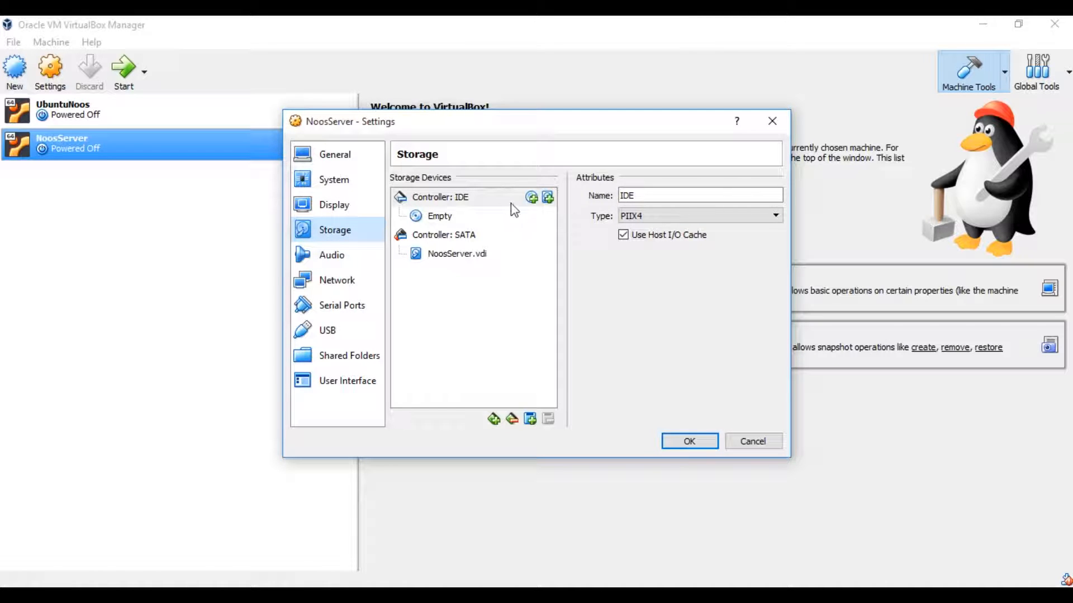
# Load ubuntu-16.04.4-server-amd64.iso into the optical drive, save the settings, and start NoosServer
pyautogui.click(463, 221)
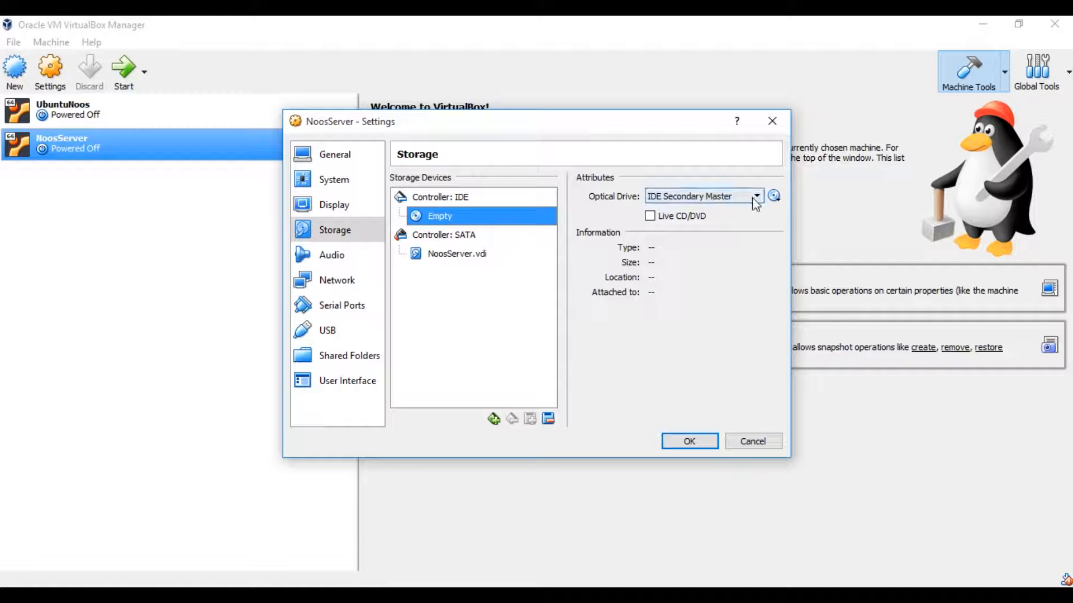
pyautogui.click(774, 197)
pyautogui.click(789, 214)
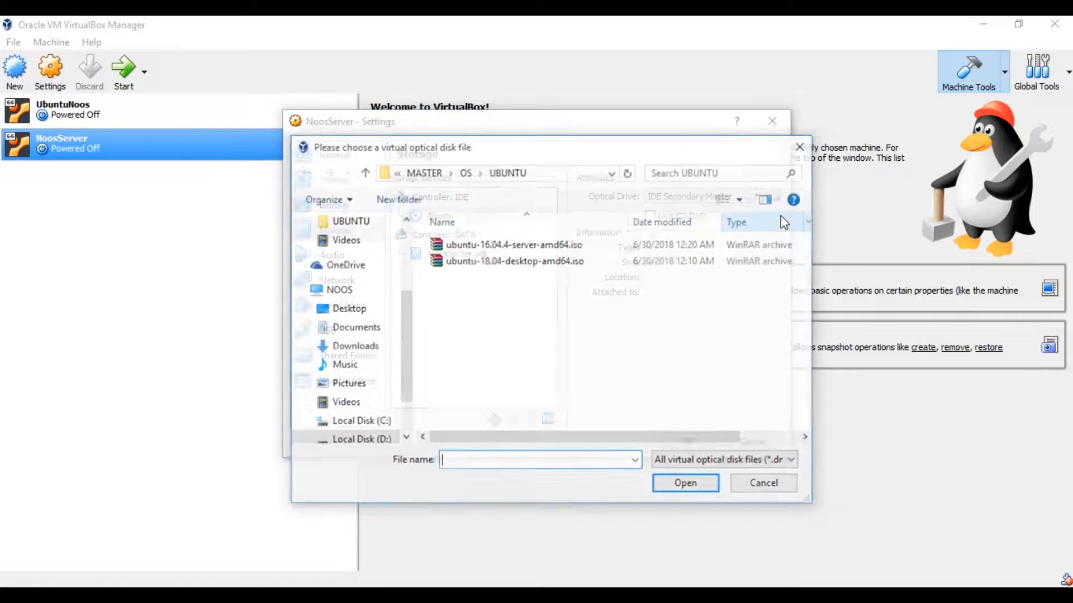
pyautogui.click(575, 244)
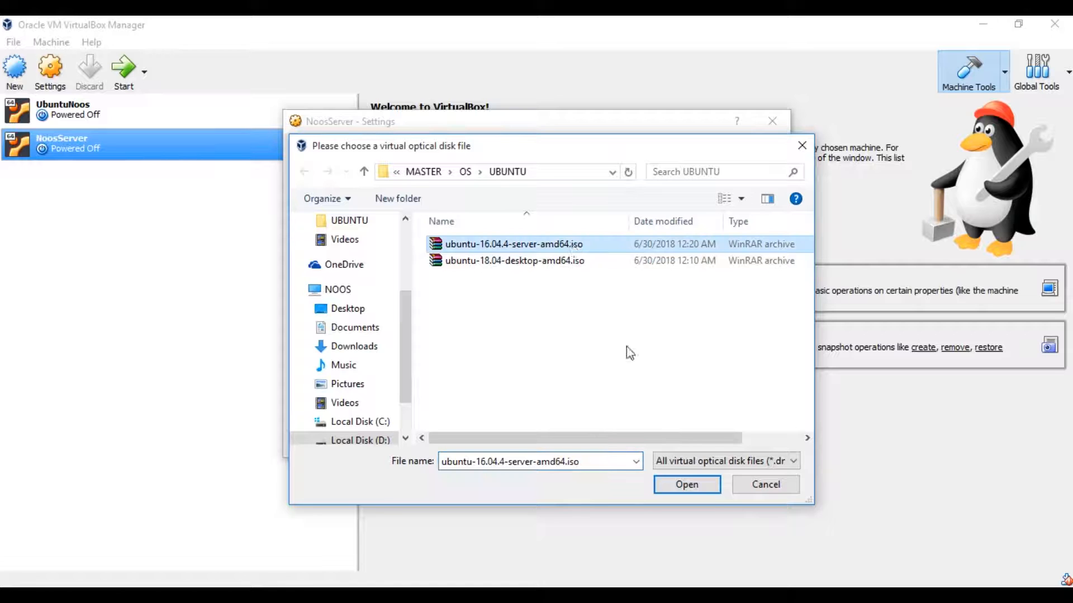
pyautogui.click(703, 483)
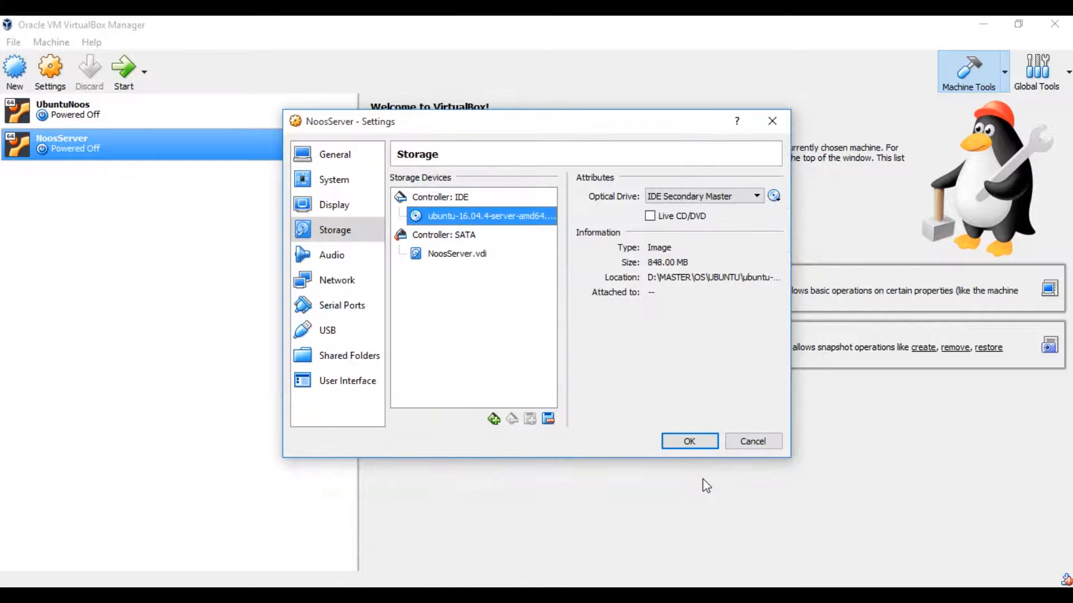
pyautogui.click(674, 444)
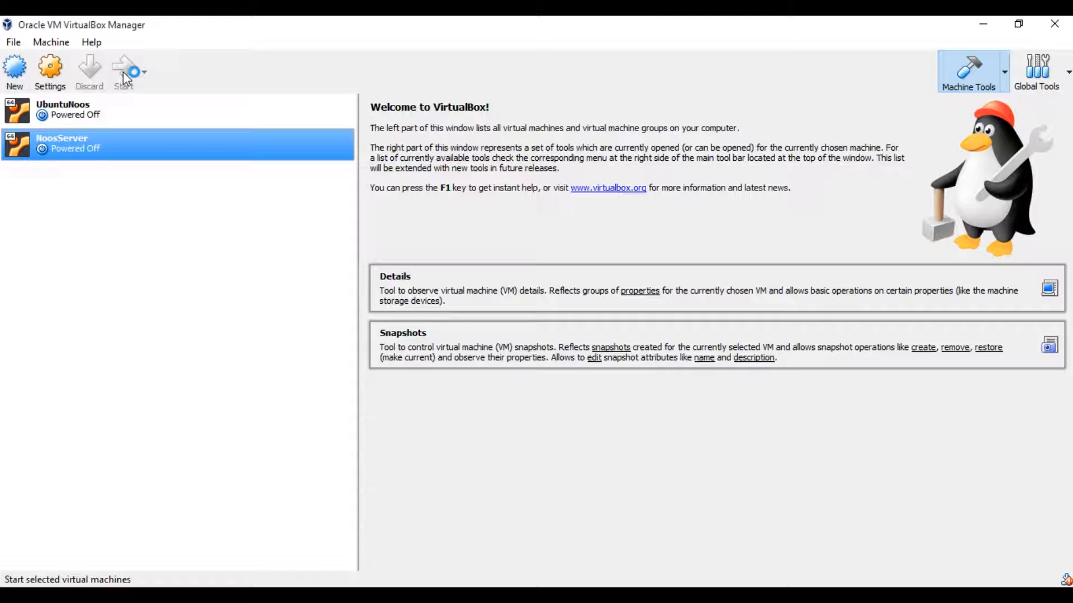
pyautogui.click(123, 73)
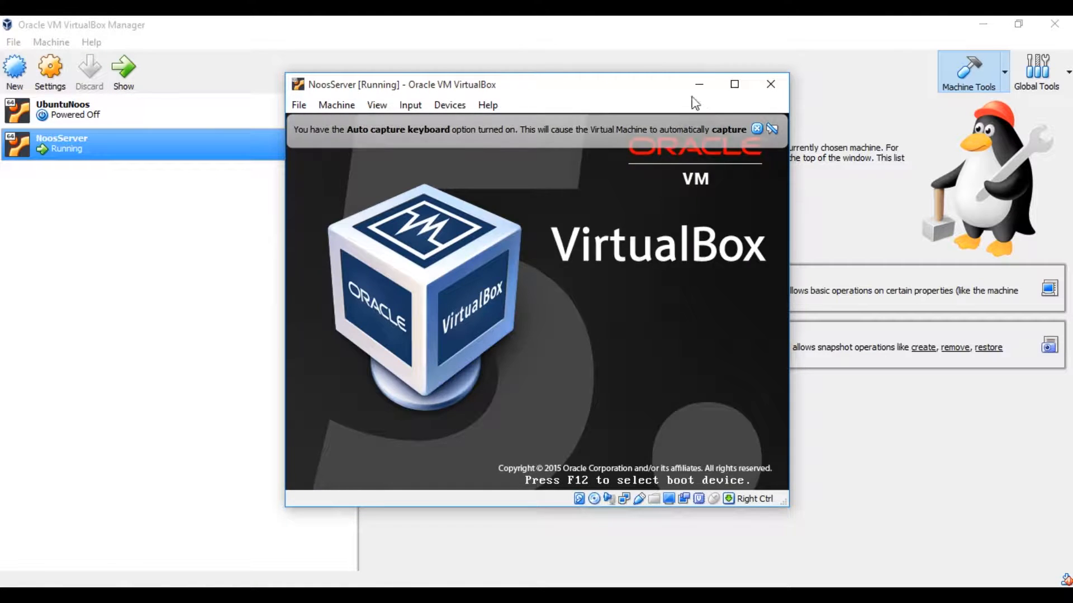
# Switch the VM window to scaled mode, make it fill the screen, and dismiss the keyboard notice
pyautogui.click(728, 88)
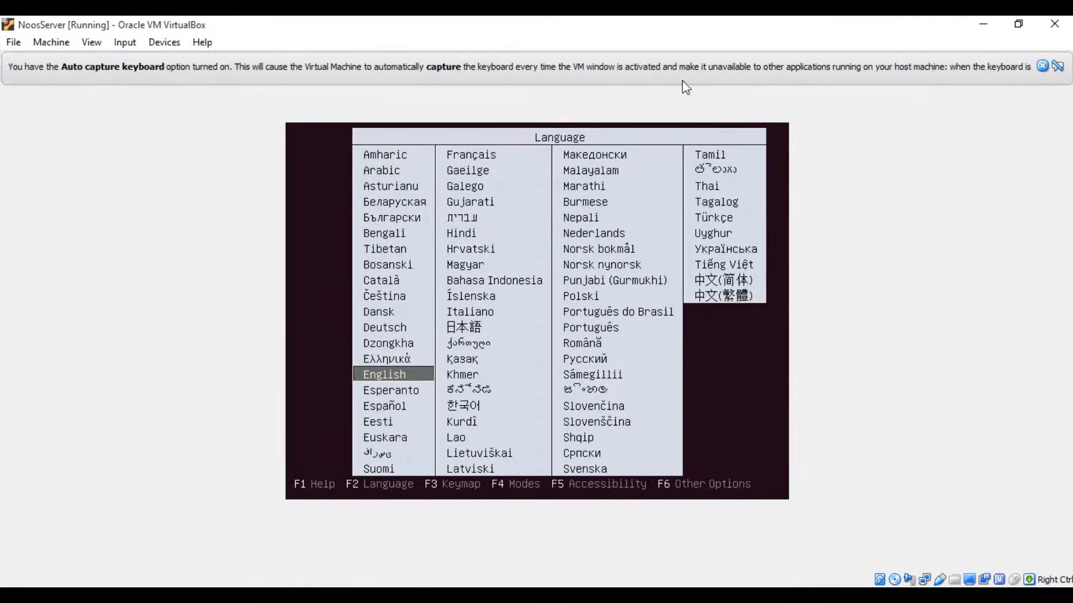
pyautogui.click(124, 43)
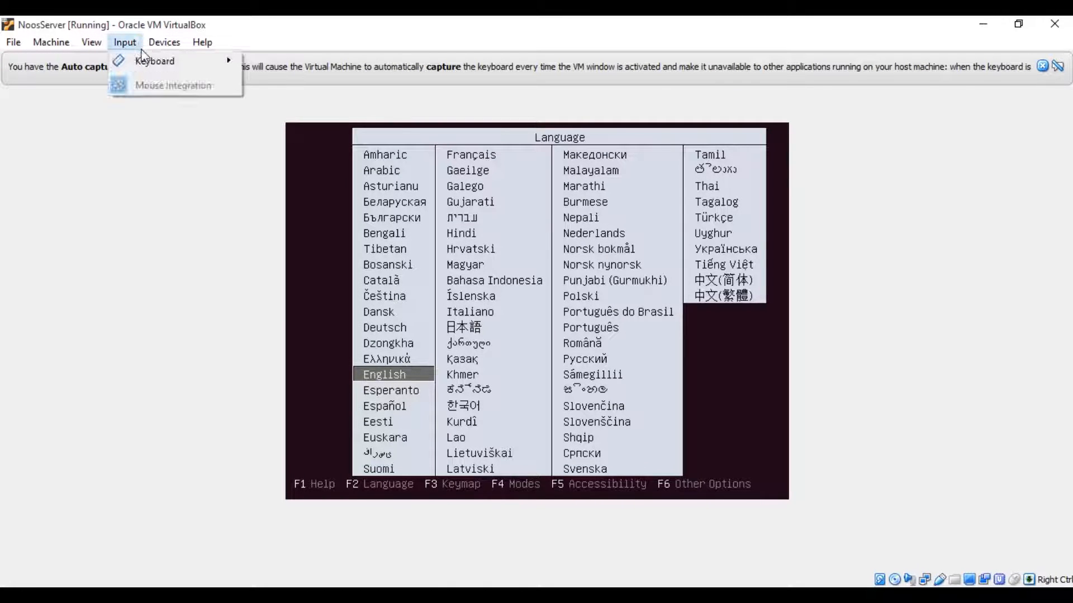
pyautogui.moveTo(98, 43)
pyautogui.click(126, 96)
pyautogui.click(505, 377)
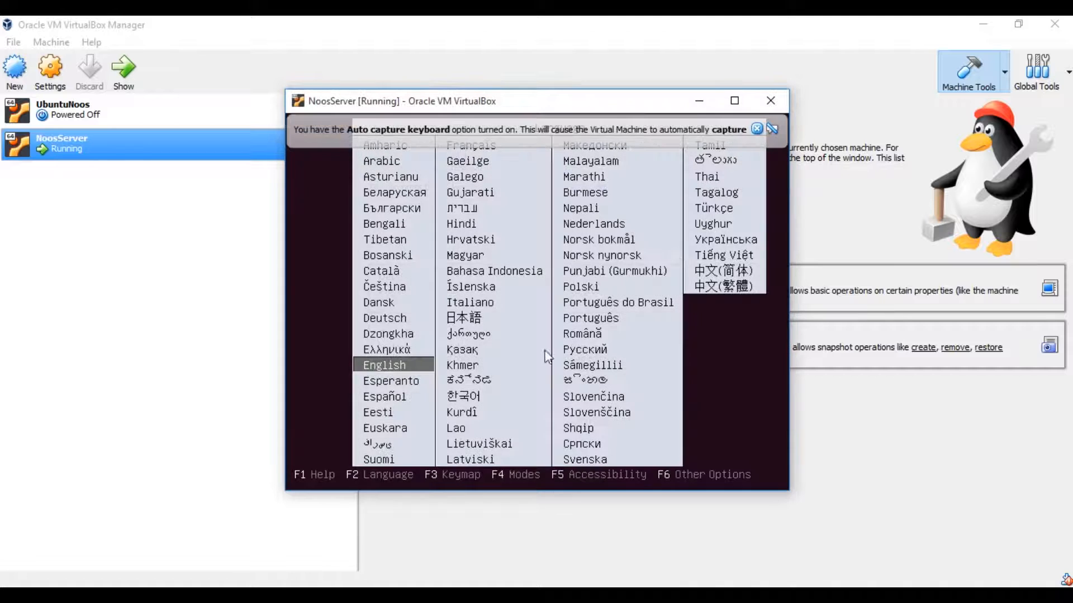
pyautogui.click(733, 101)
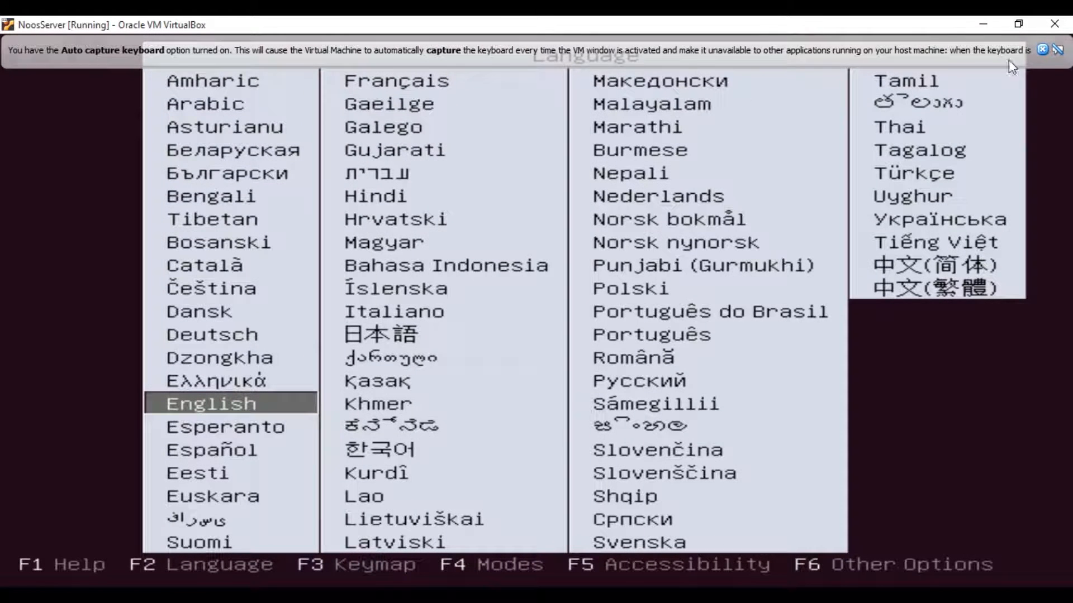
pyautogui.click(1045, 50)
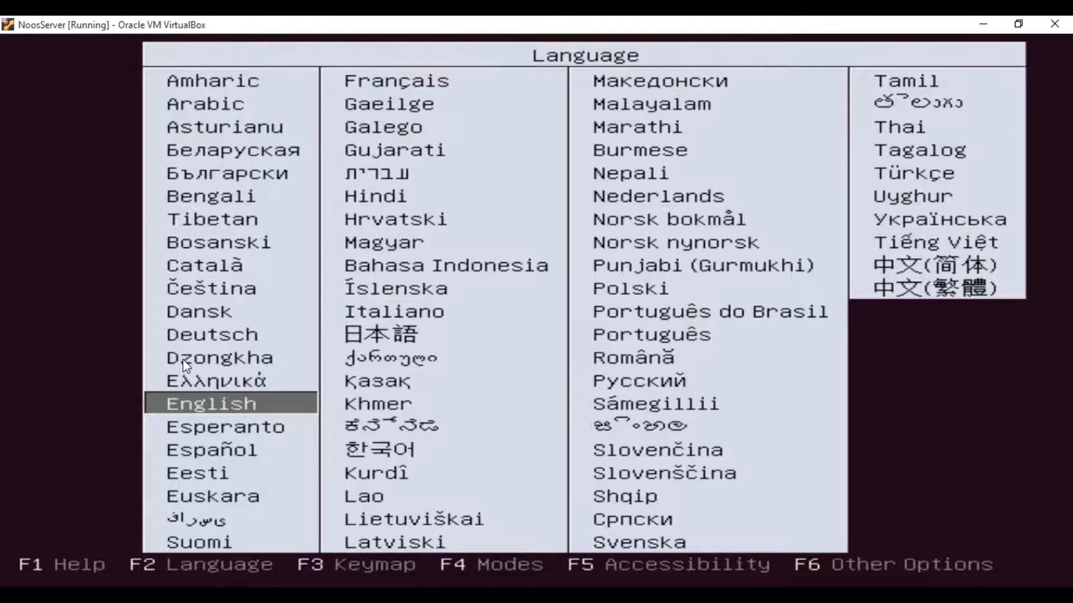
# Keep English as the boot language and launch Install Ubuntu Server
pyautogui.press('Return')
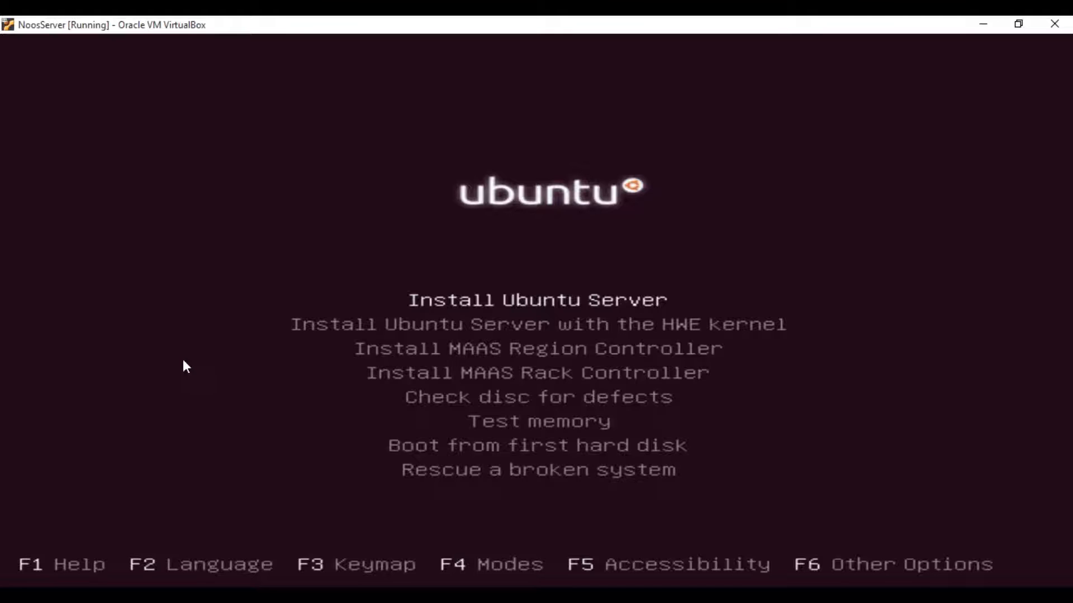
pyautogui.press('Down')
pyautogui.press('Down')
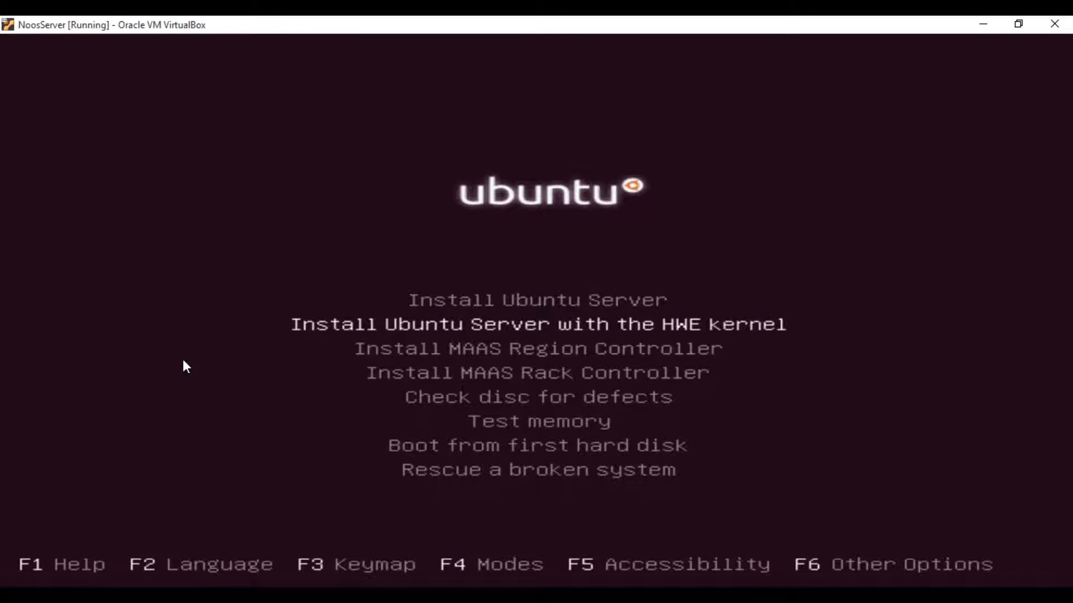
pyautogui.press('Up')
pyautogui.press('Up')
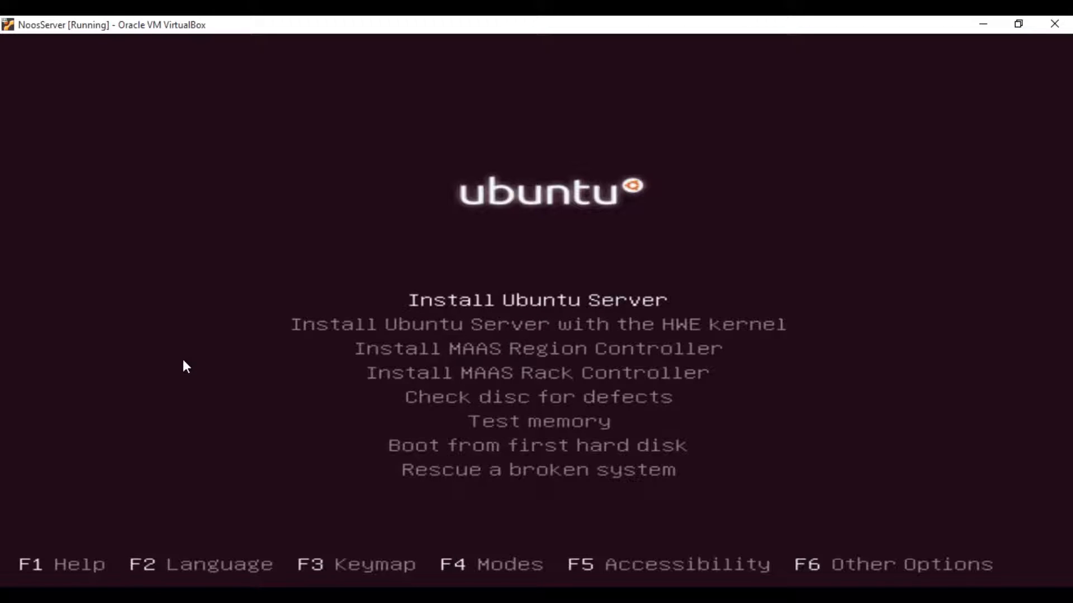
pyautogui.press('Return')
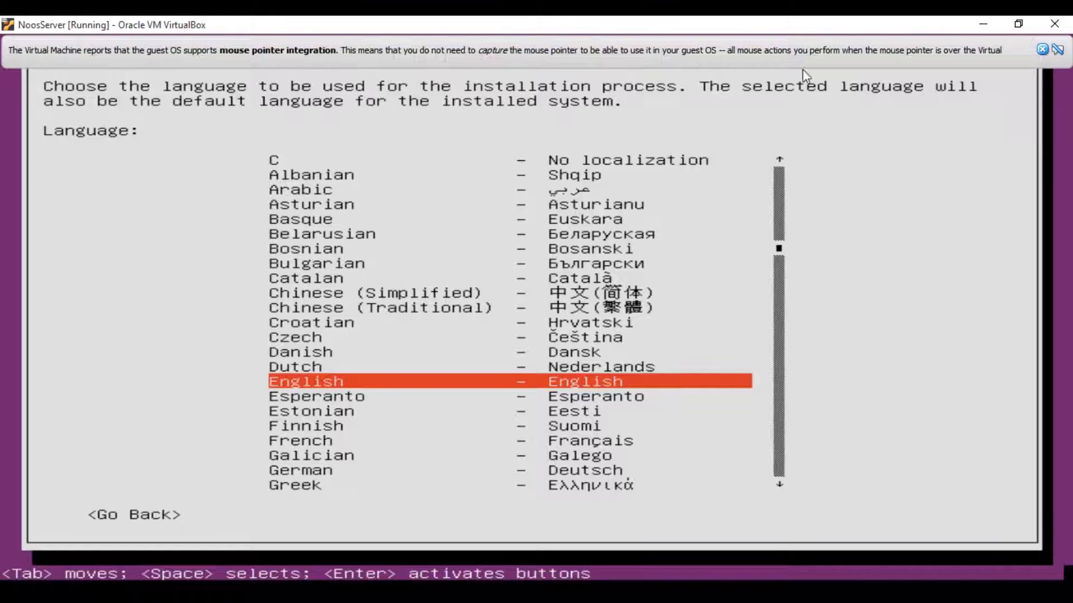
# Keep English as the installation language and pick a country under other > Asia as location
pyautogui.click(1042, 49)
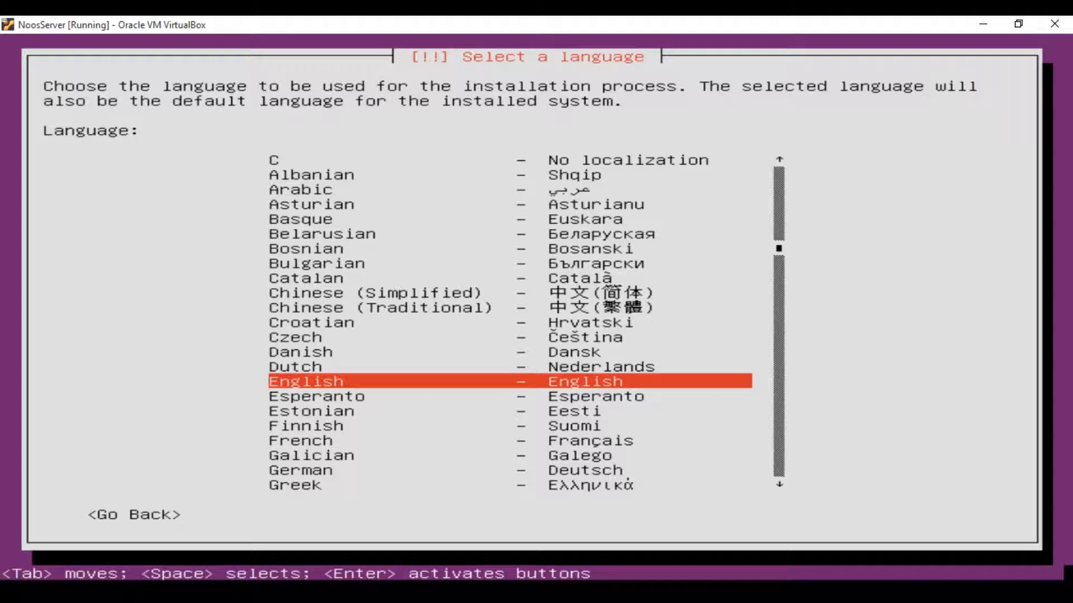
pyautogui.press('Return')
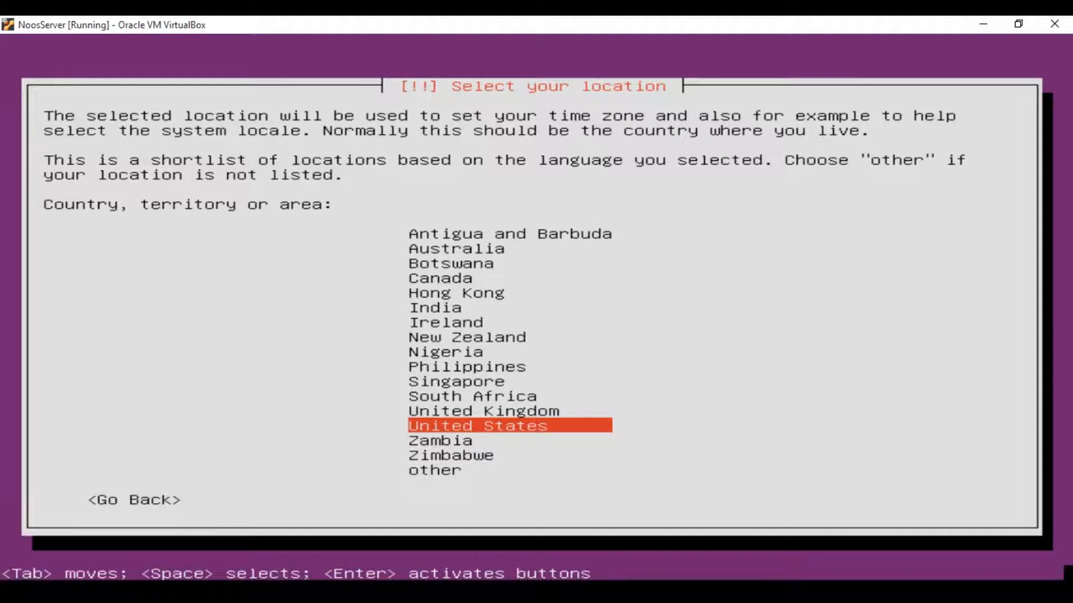
pyautogui.press('Down')
pyautogui.press('Down')
pyautogui.press('Down')
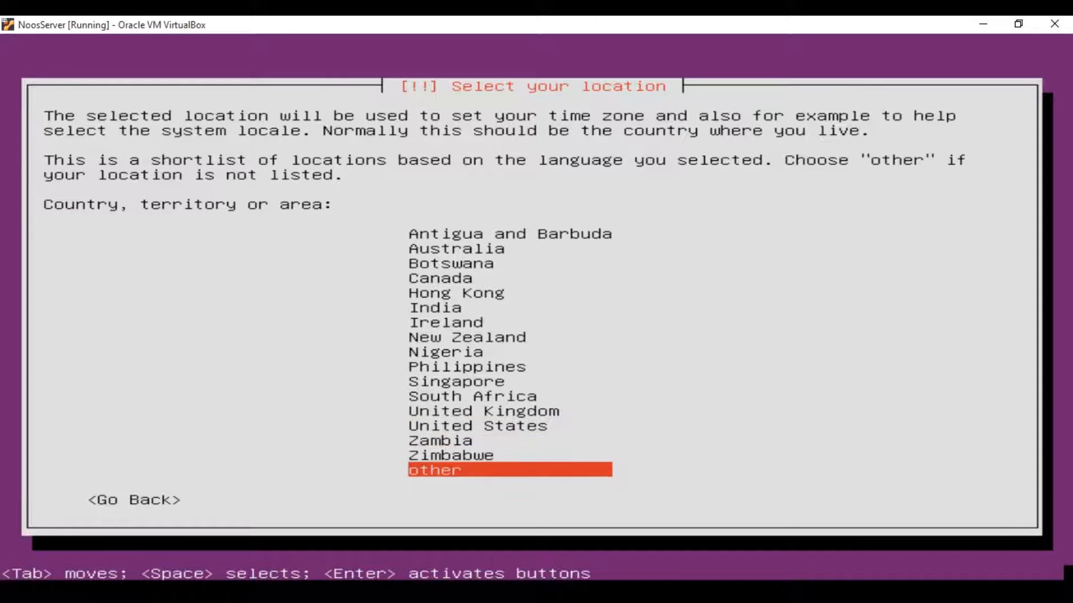
pyautogui.press('Return')
pyautogui.press('Up')
pyautogui.press('Up')
pyautogui.press('Up')
pyautogui.press('Up')
pyautogui.press('Up')
pyautogui.press('Up')
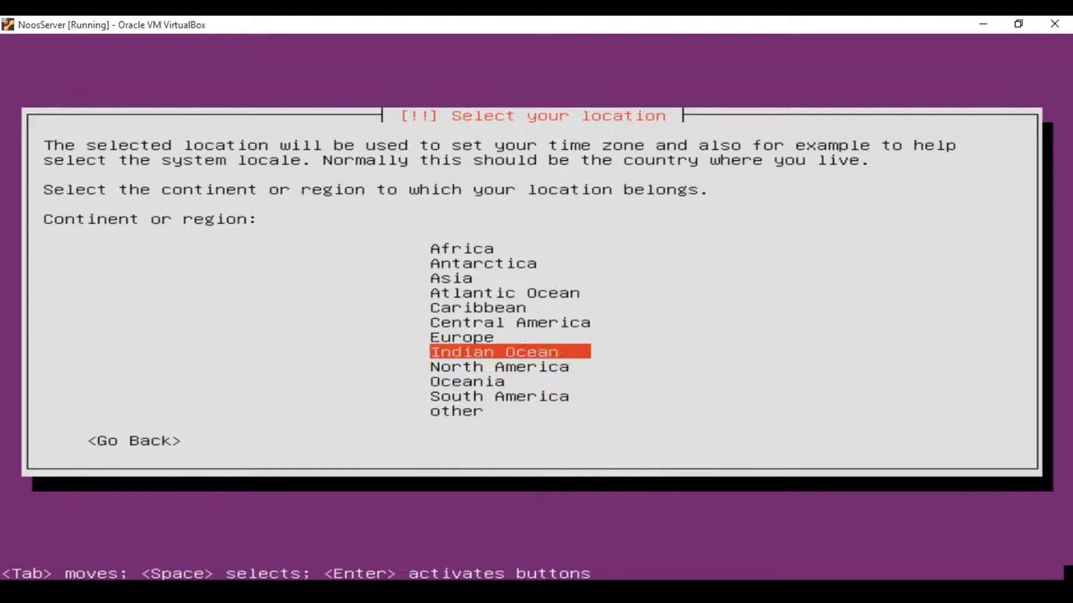
pyautogui.press('Return')
pyautogui.press('Down')
pyautogui.press('Down')
pyautogui.press('Down')
pyautogui.press('Down')
pyautogui.press('Down')
pyautogui.press('Down')
pyautogui.press('Down')
pyautogui.press('Down')
pyautogui.press('Down')
pyautogui.press('Down')
pyautogui.press('Down')
pyautogui.press('Down')
pyautogui.press('Down')
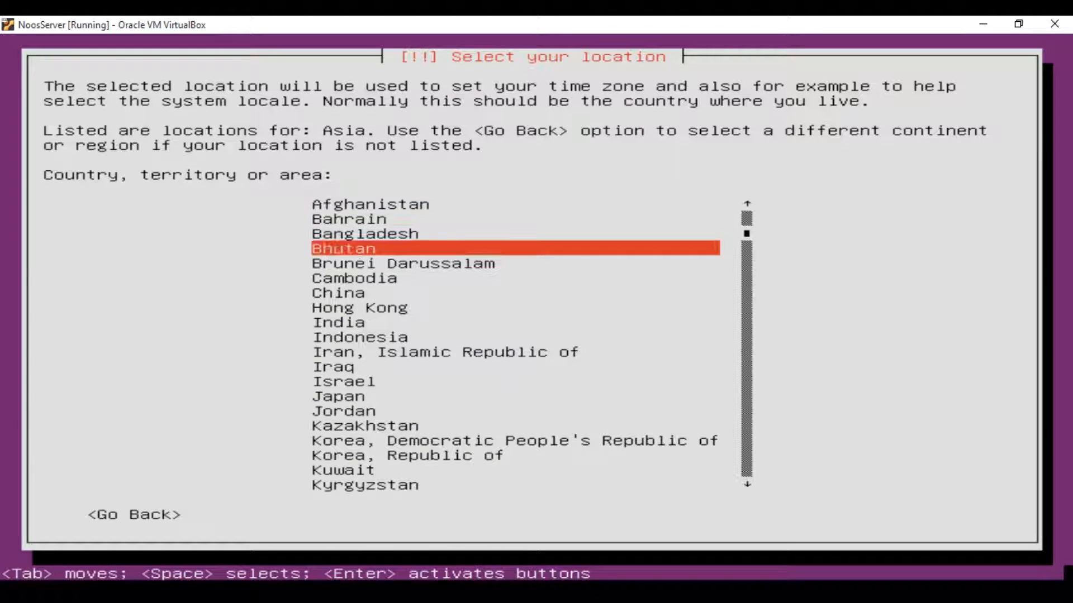
pyautogui.press('Up')
pyautogui.press('Up')
pyautogui.press('Up')
pyautogui.press('Up')
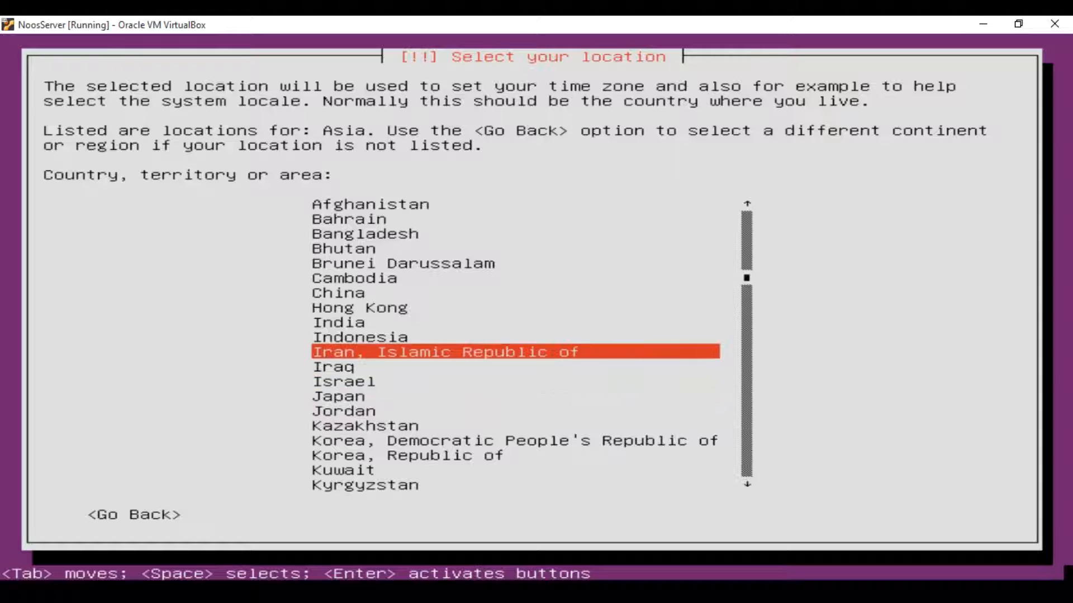
pyautogui.press('Return')
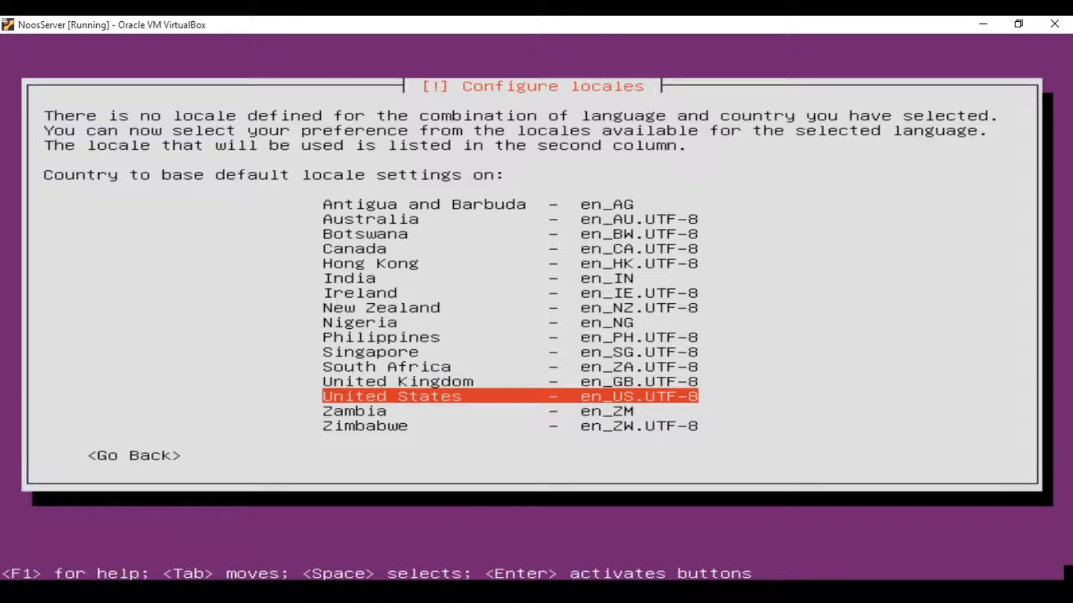
# Use the United States locale, skip keyboard detection, and choose the English (US) layout
pyautogui.press('Return')
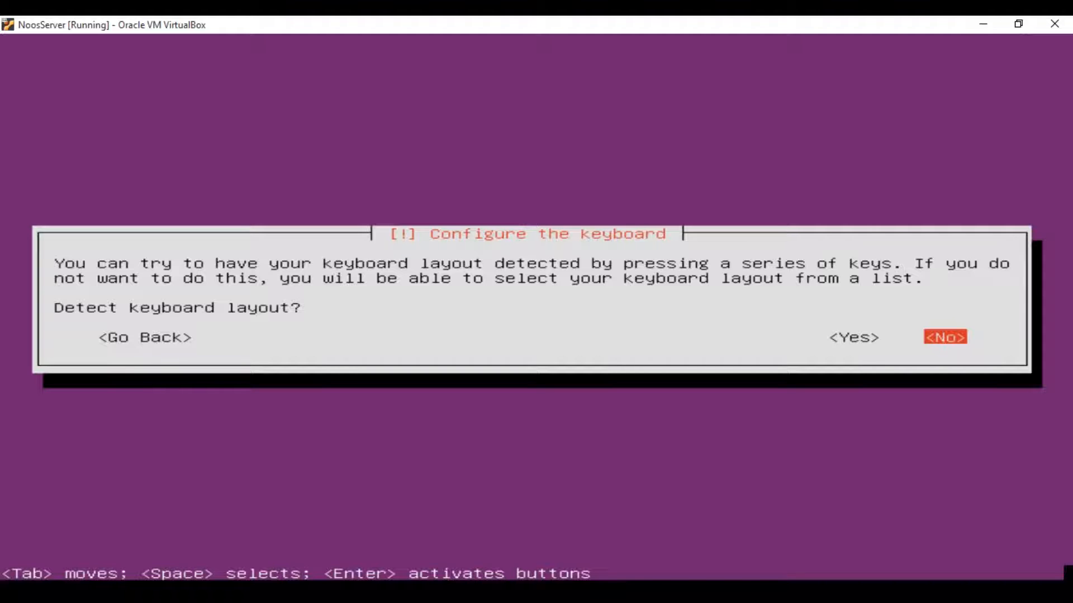
pyautogui.press('Return')
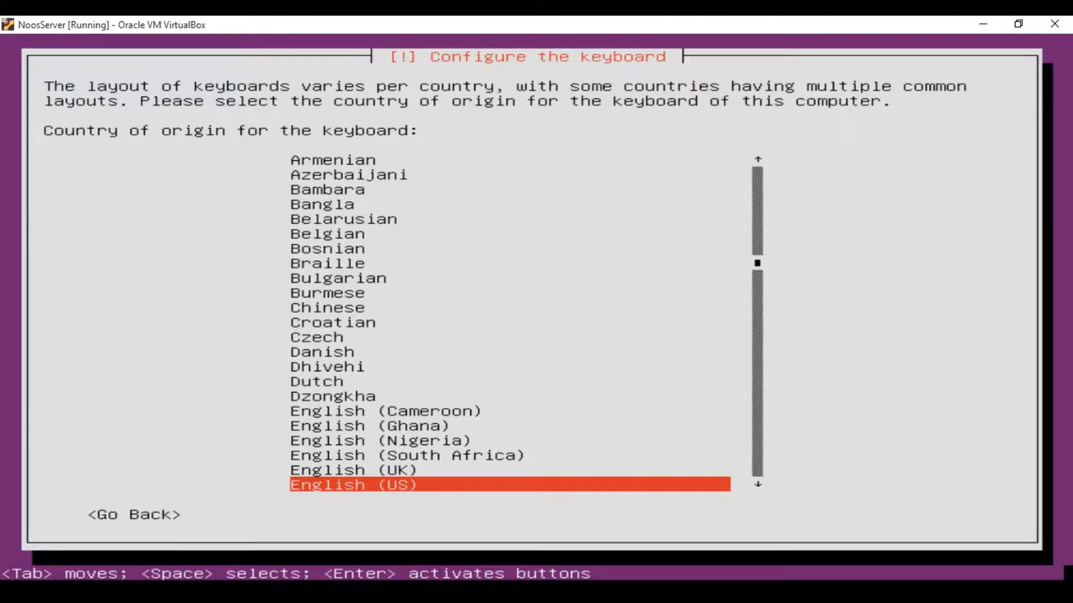
pyautogui.press('Return')
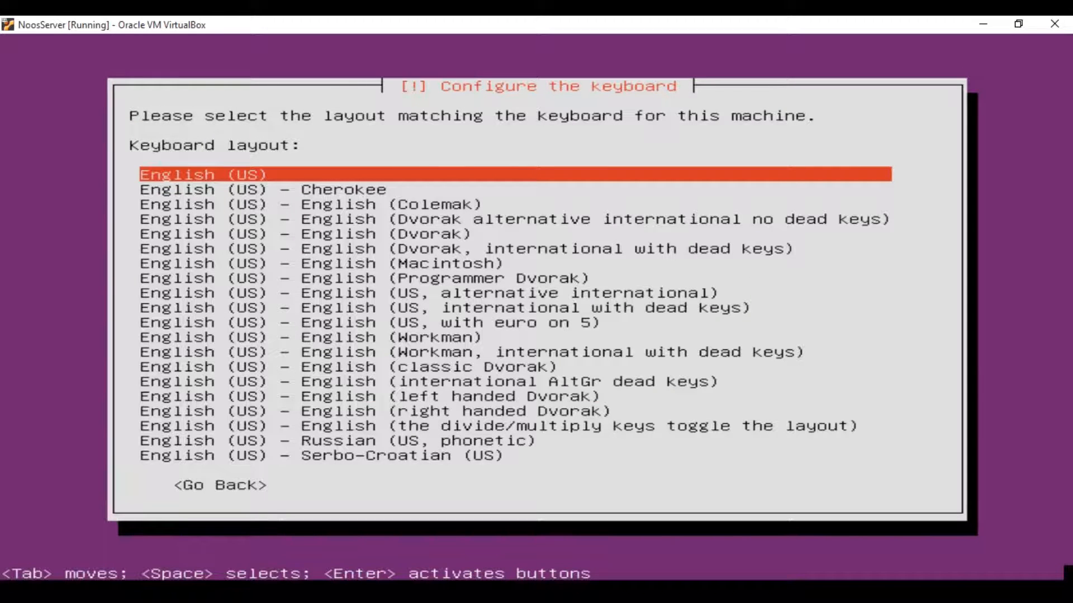
pyautogui.press('Return')
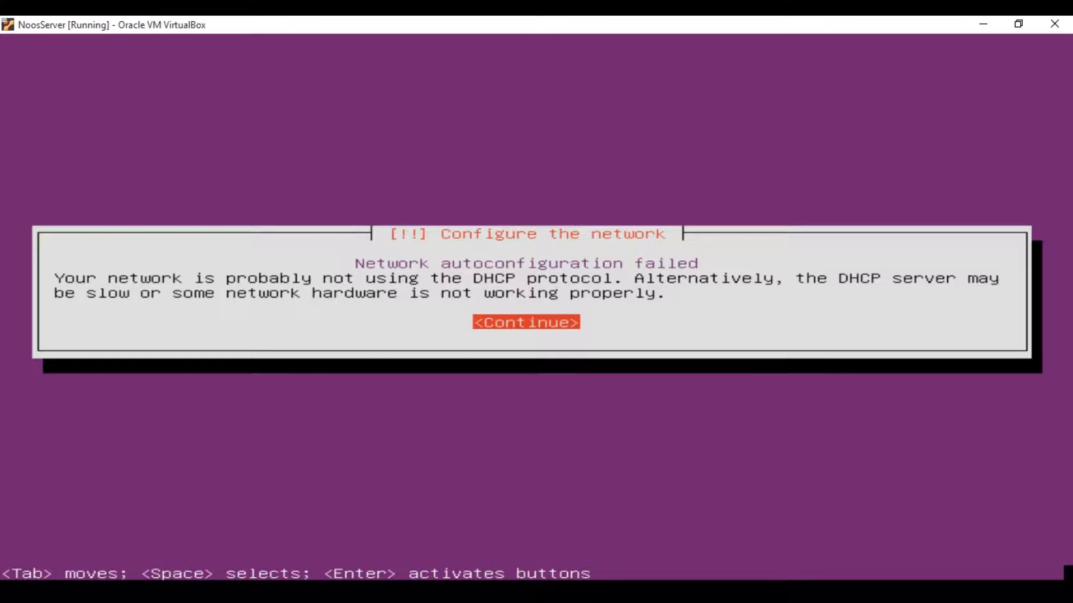
# Choose manual network configuration and enter the static IP address 192.168.1.2
pyautogui.press('Return')
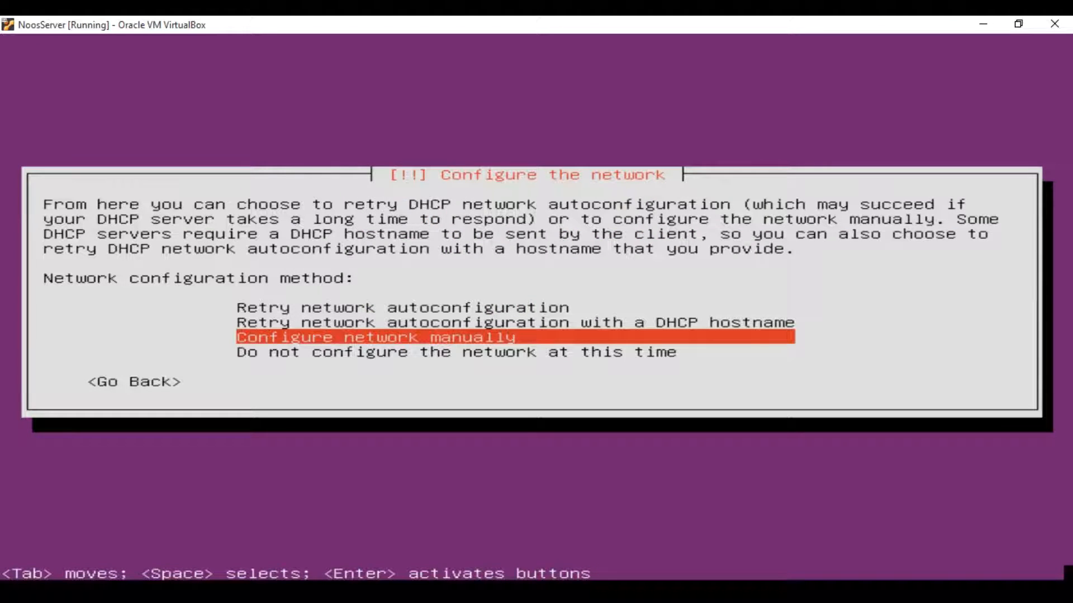
pyautogui.press('Return')
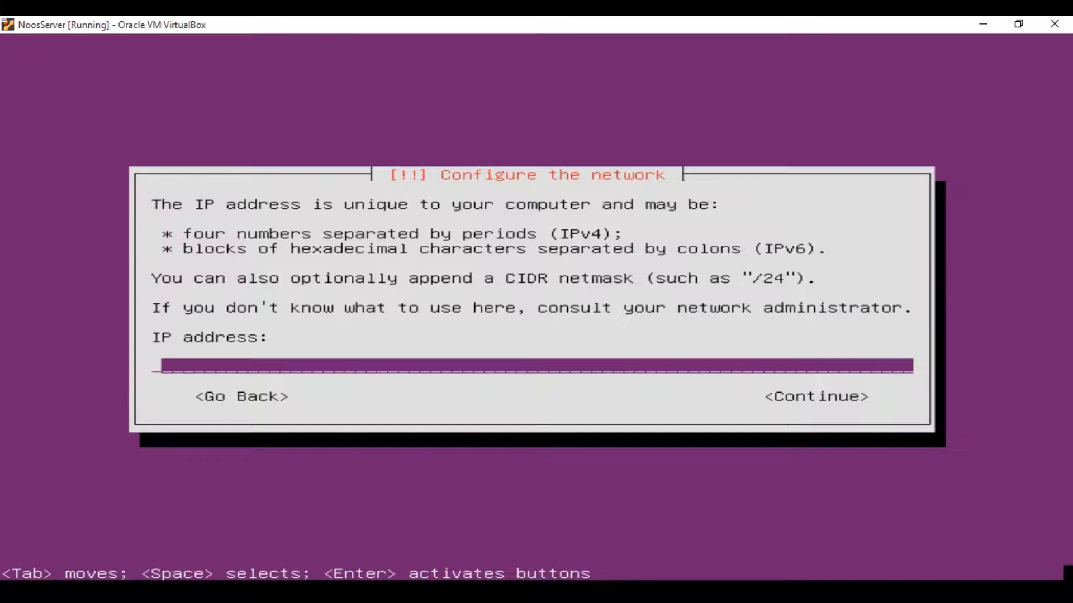
pyautogui.press('Tab')
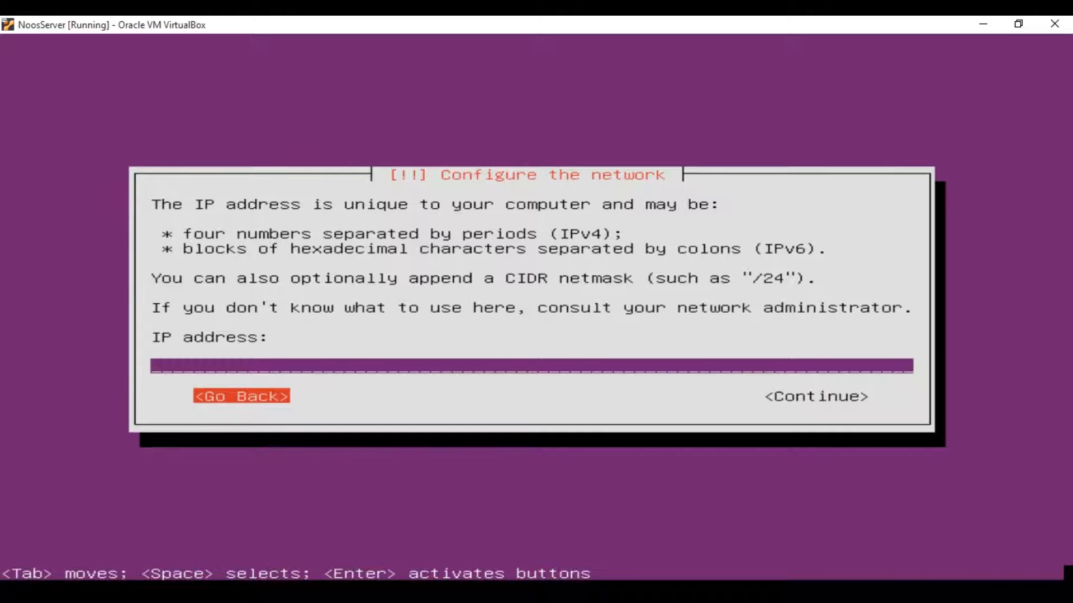
pyautogui.hotkey('shift', 'Tab')
pyautogui.hotkey('shift', 'Tab')
pyautogui.hotkey('shift', 'Tab')
pyautogui.hotkey('shift', 'Tab')
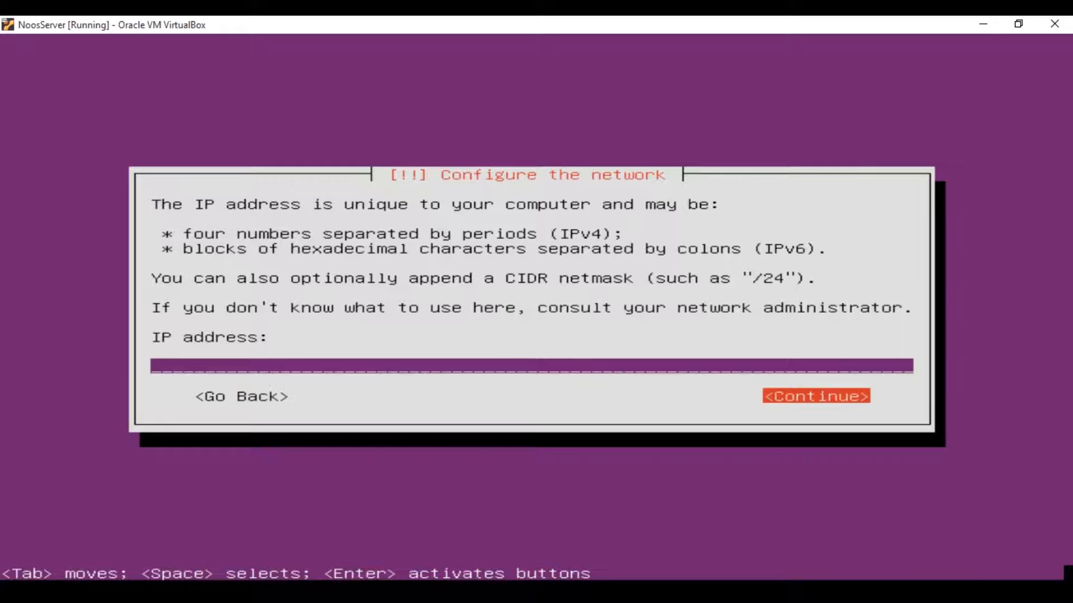
pyautogui.write('192.1681')
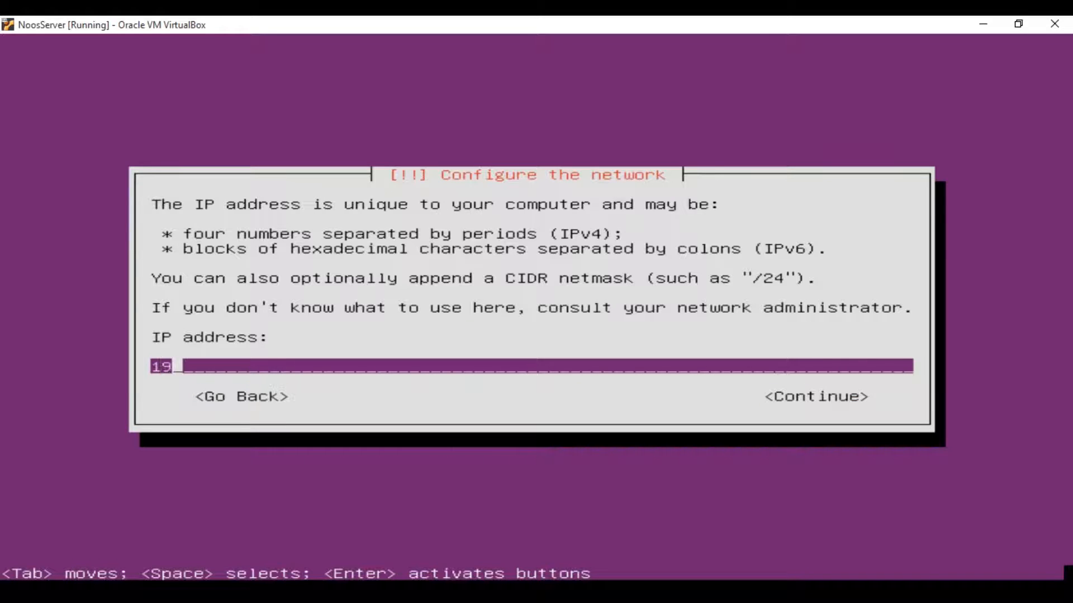
pyautogui.press('BackSpace')
pyautogui.write('.1.')
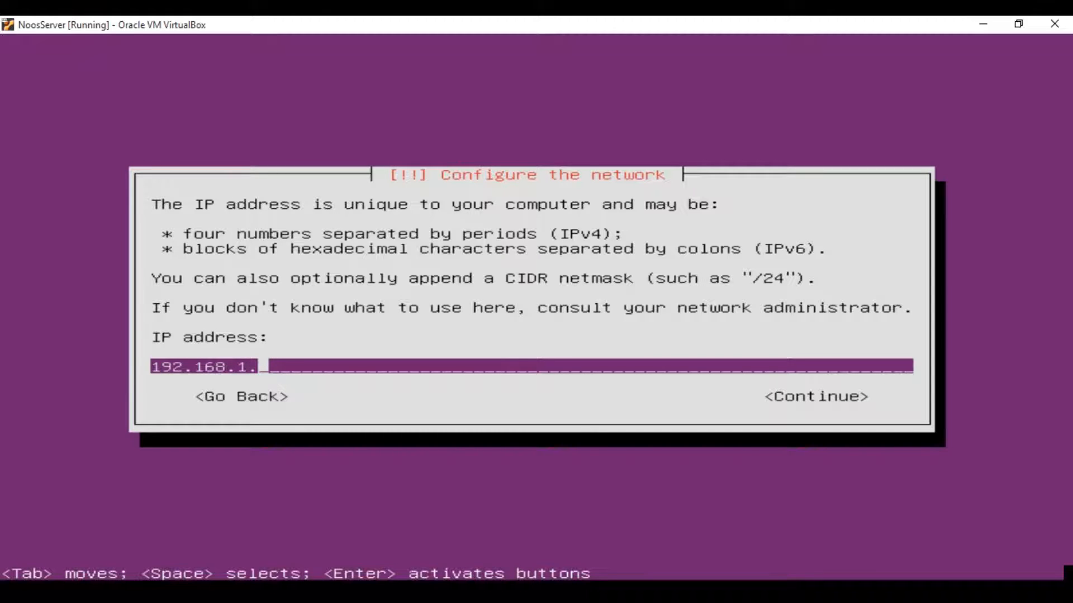
pyautogui.write('2')
pyautogui.press('Tab')
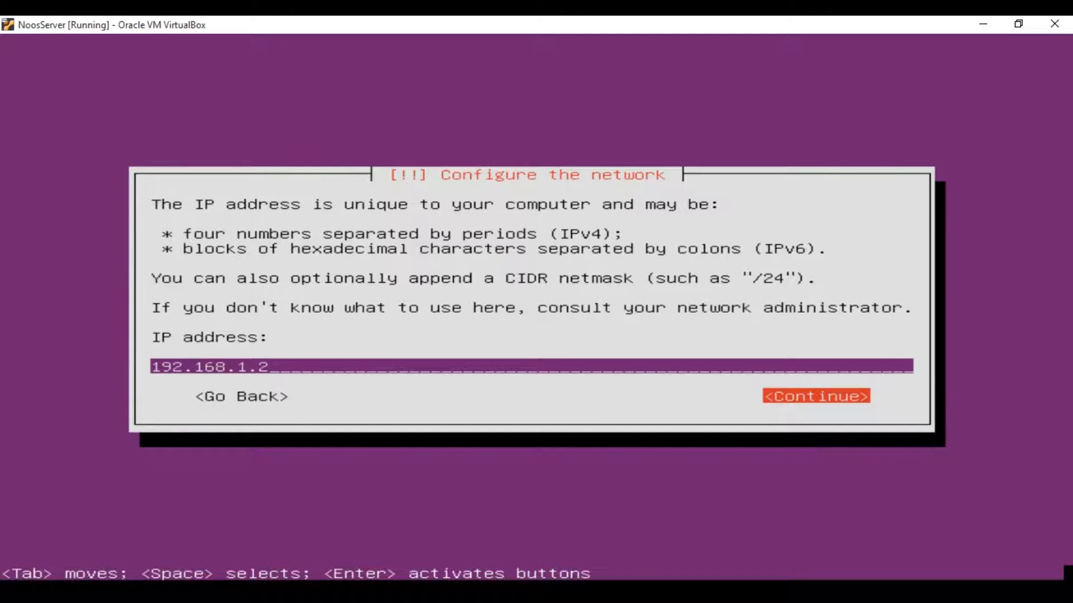
pyautogui.press('Return')
# Accept netmask 255.255.255.0, gateway 192.168.1.1 and name server 192.168.1.1
pyautogui.press('Tab')
pyautogui.press('Return')
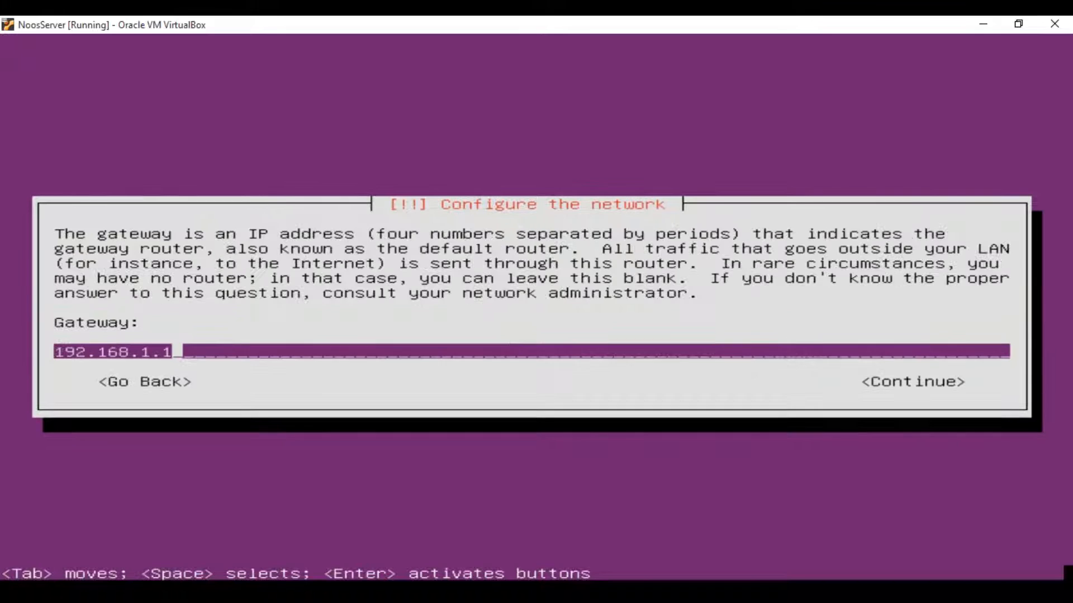
pyautogui.press('Tab')
pyautogui.press('Return')
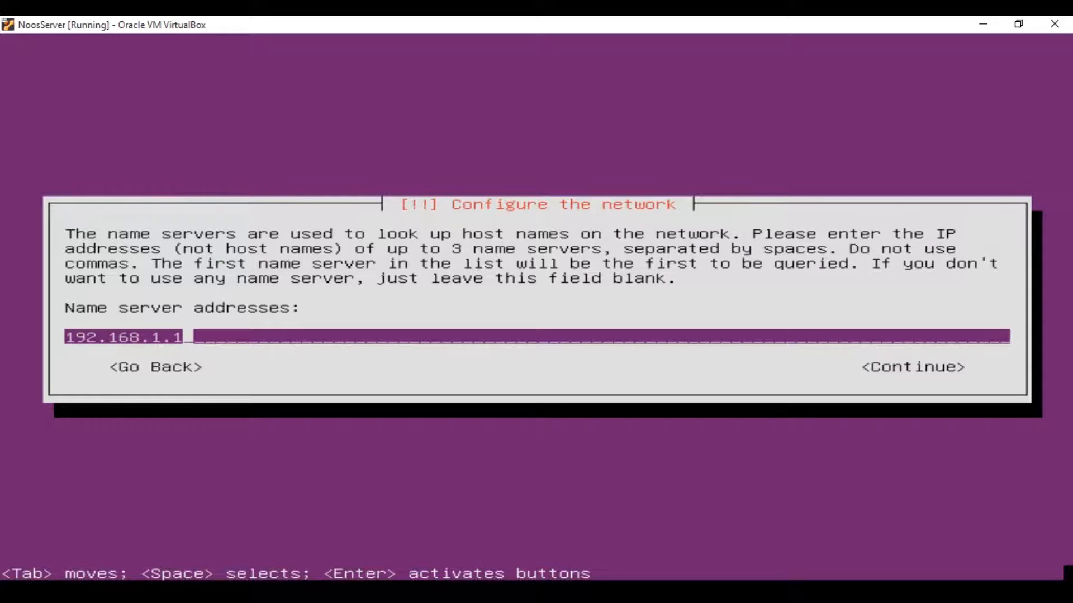
pyautogui.press('Tab')
pyautogui.press('Return')
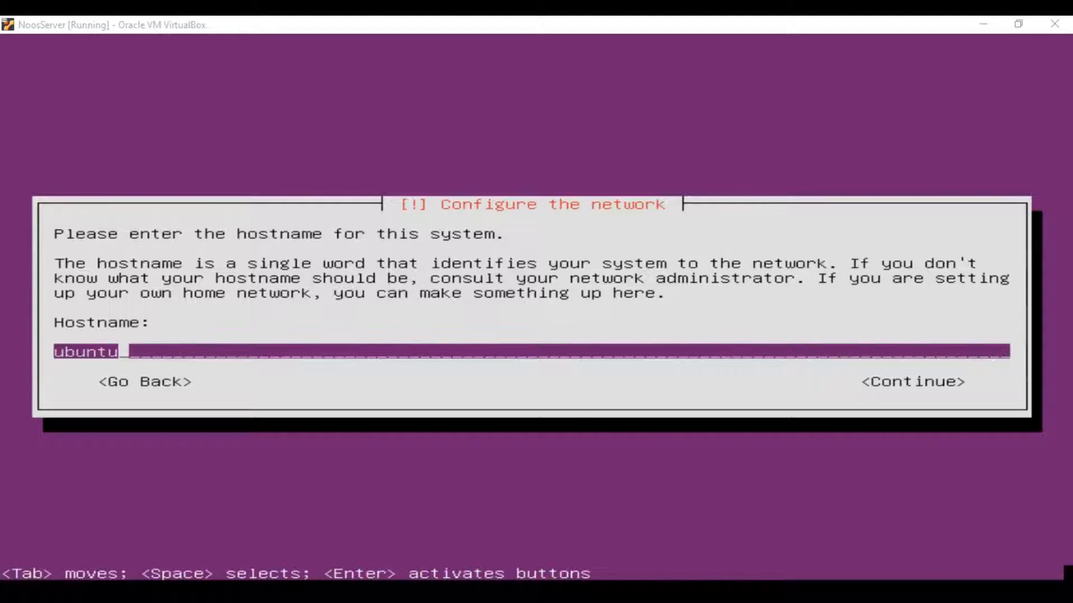
# Replace the default hostname 'ubuntu' with NoosInc and set the domain name to noos.co.id
pyautogui.press('BackSpace')
pyautogui.press('BackSpace')
pyautogui.press('BackSpace')
pyautogui.press('BackSpace')
pyautogui.press('BackSpace')
pyautogui.press('BackSpace')
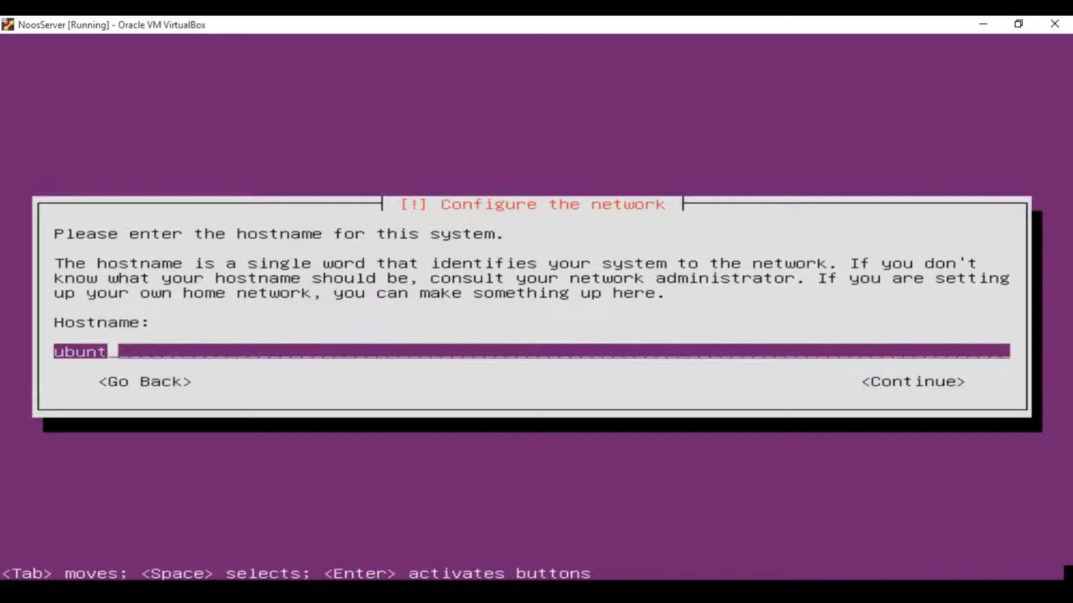
pyautogui.write('NoosInc')
pyautogui.press('Tab')
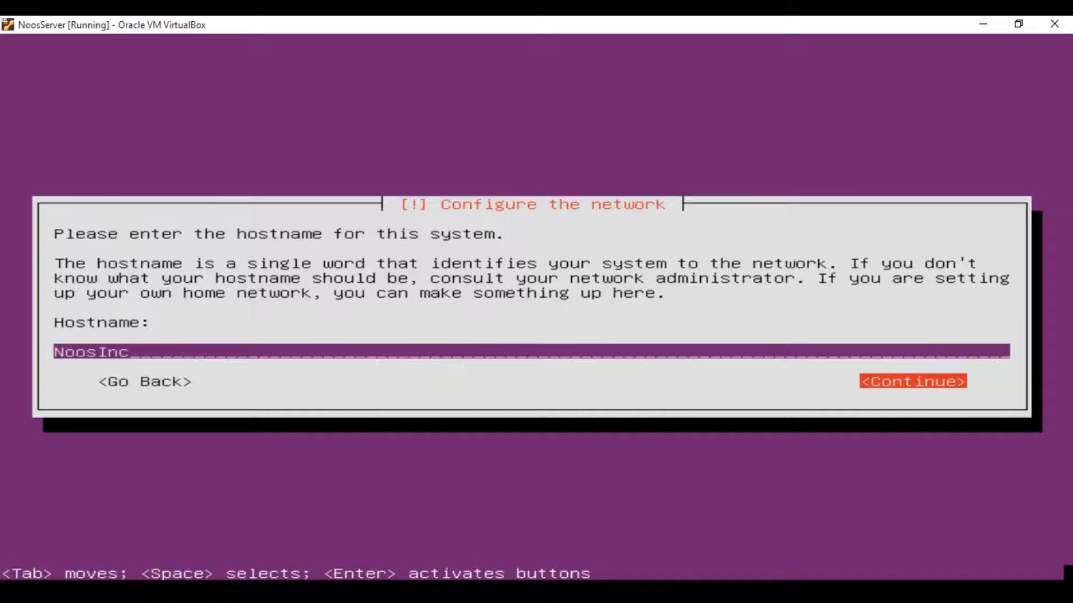
pyautogui.press('Return')
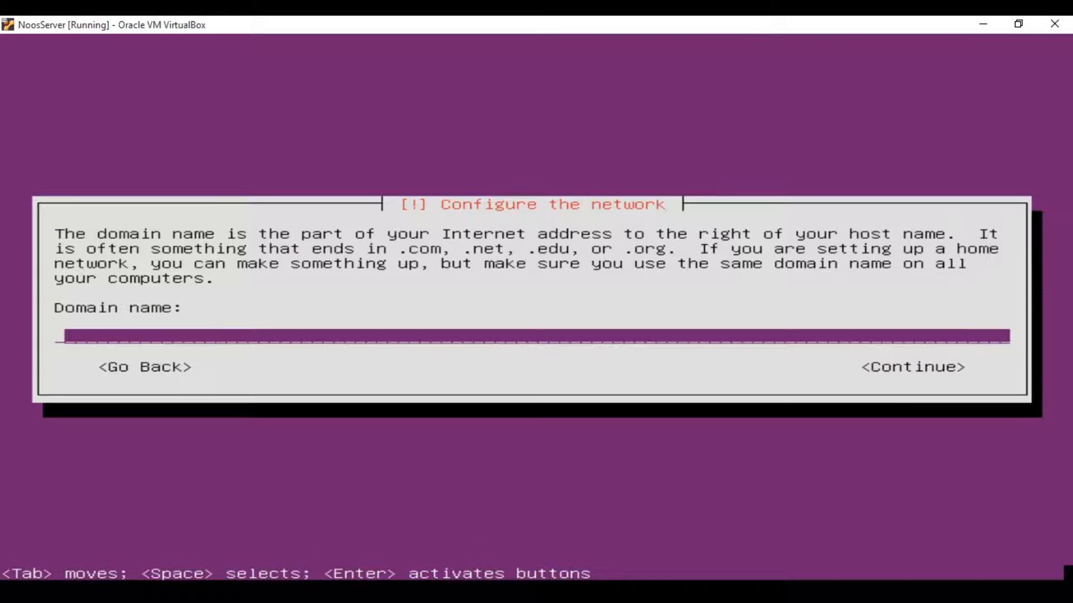
pyautogui.write('noos.co.id')
pyautogui.press('Tab')
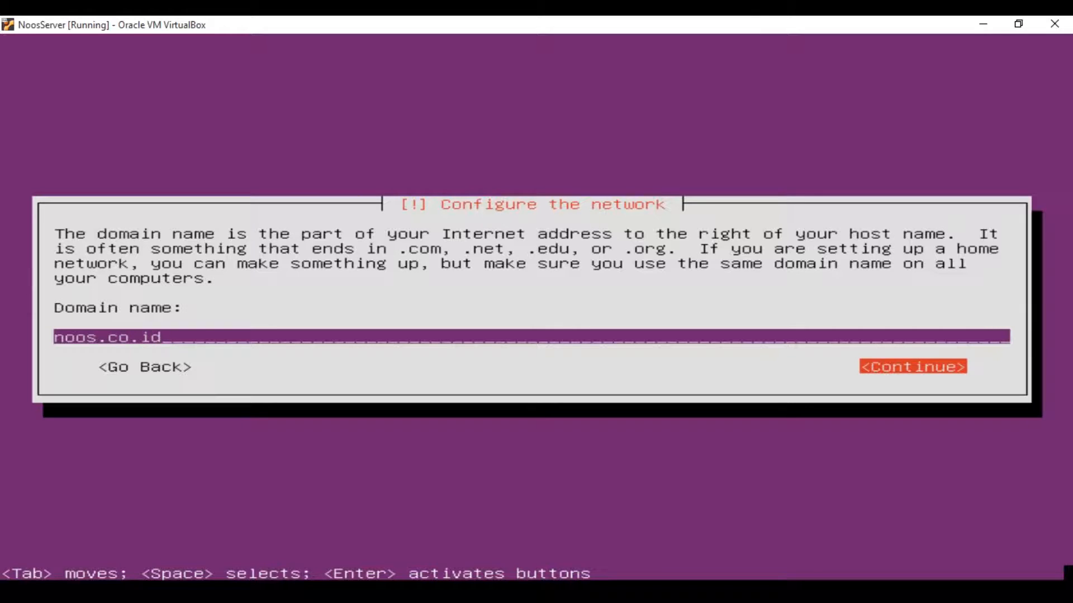
pyautogui.press('Return')
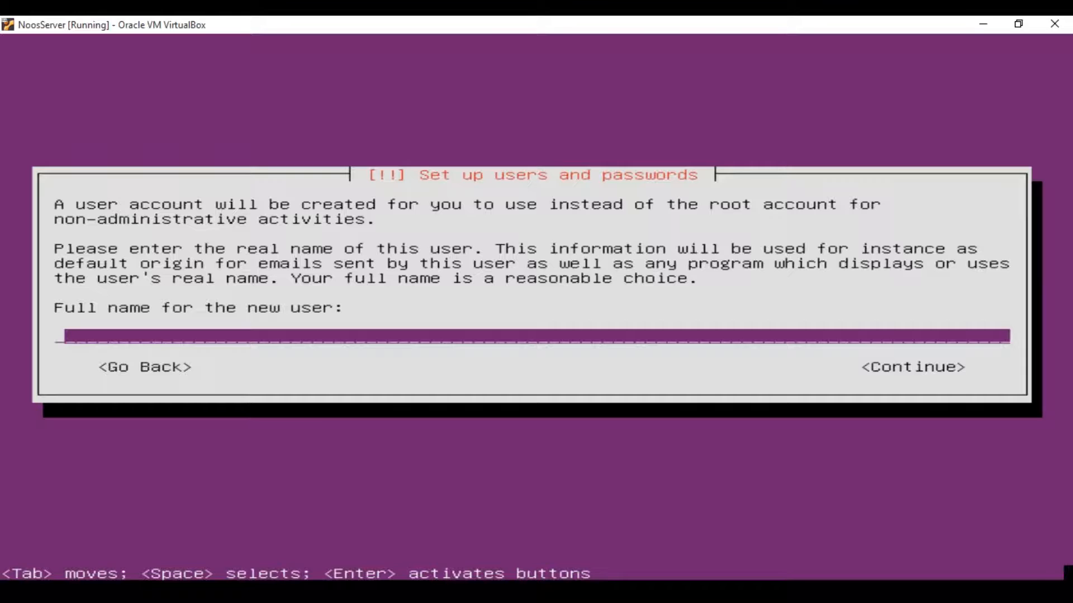
# Enter the new user's full name and account username
pyautogui.write('Soni S')
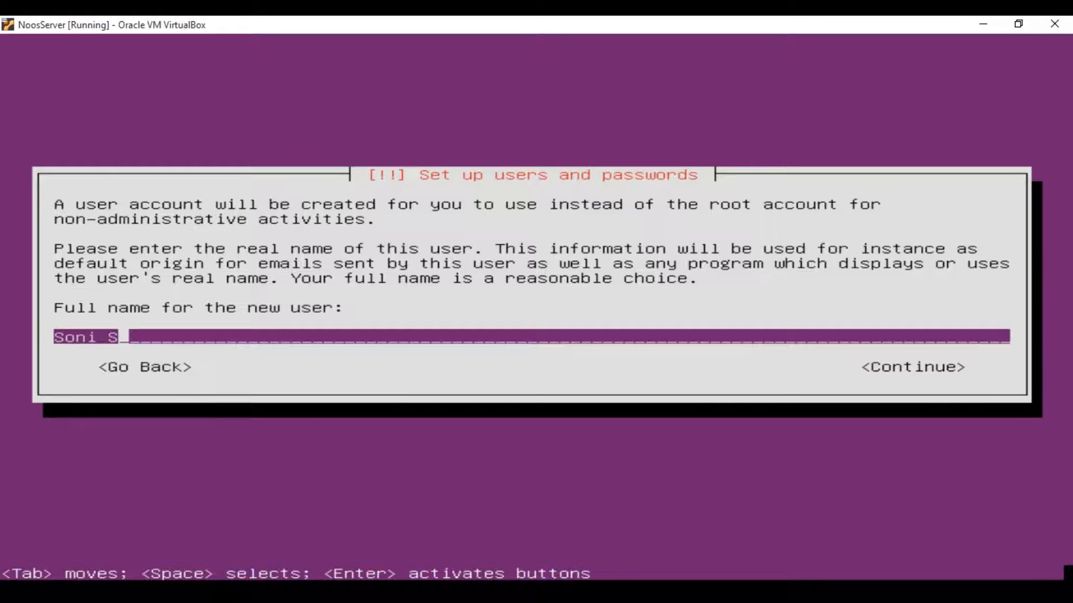
pyautogui.write('itez')
pyautogui.press('Tab')
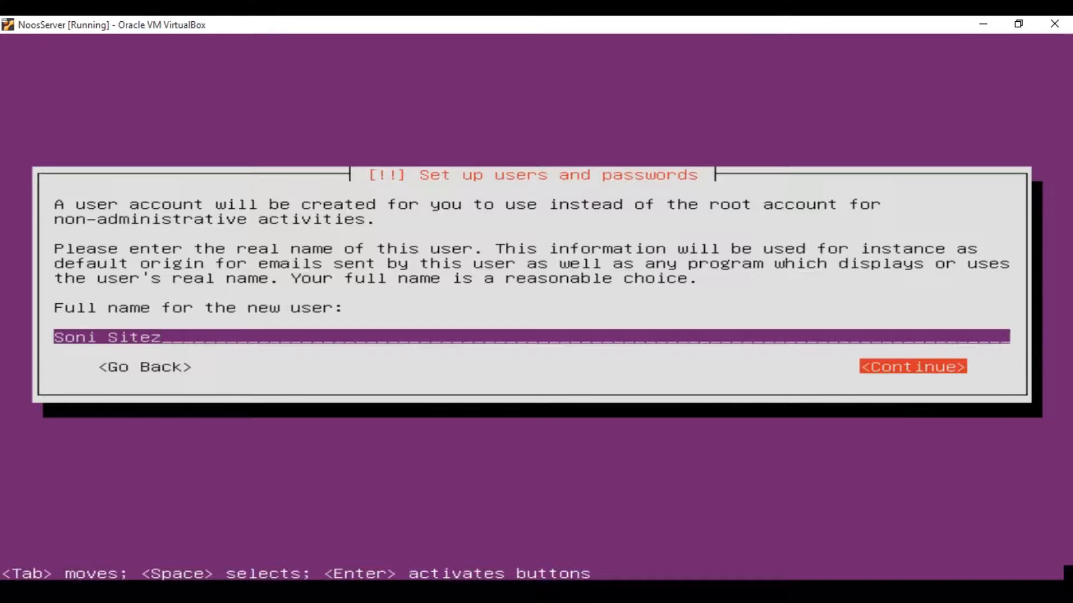
pyautogui.press('Return')
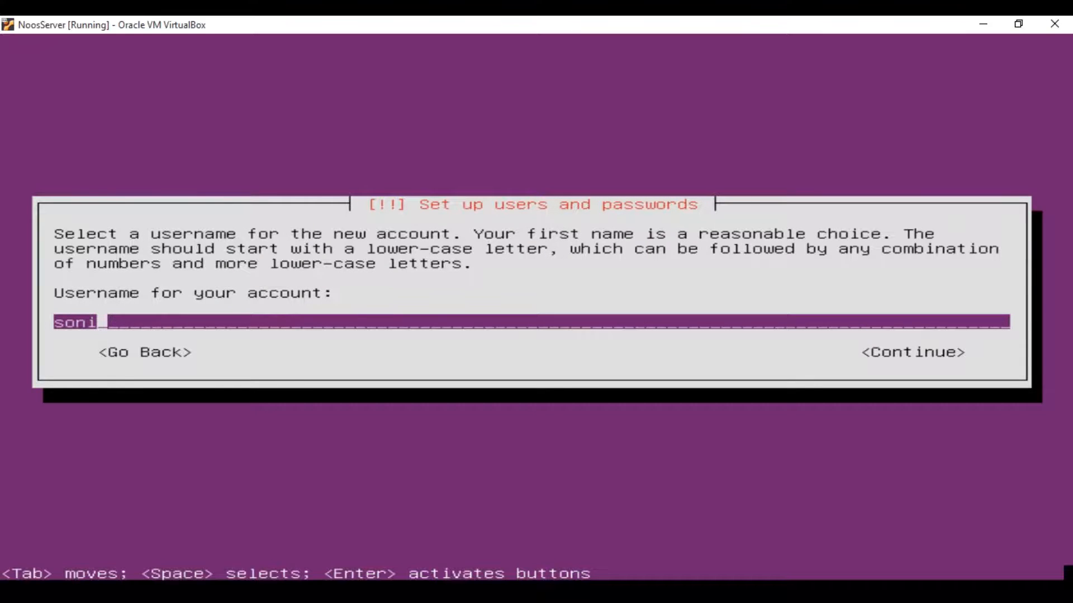
pyautogui.write('sitez')
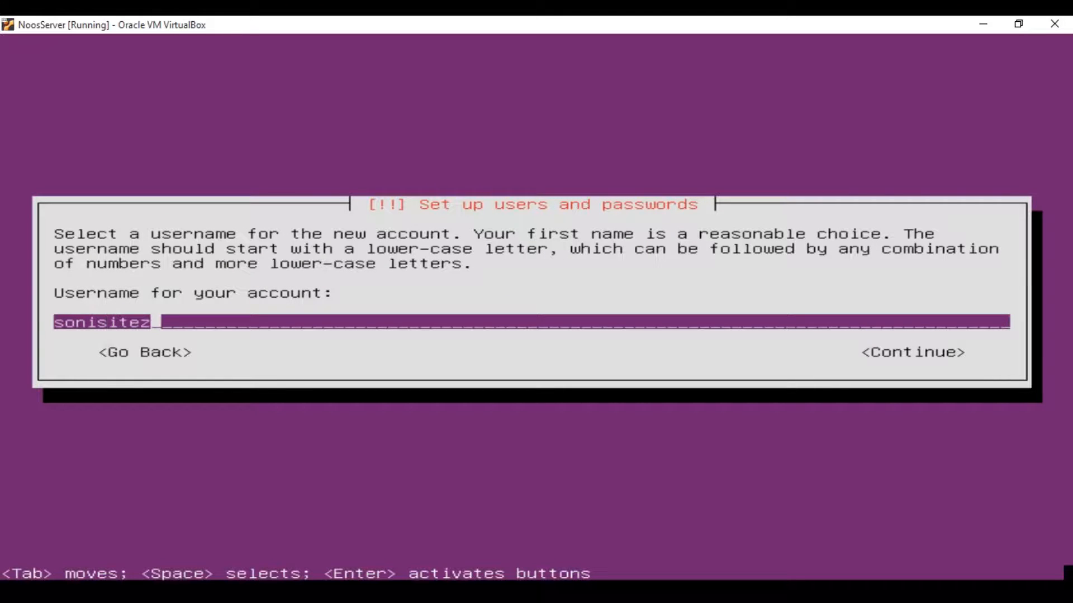
pyautogui.press('Tab')
pyautogui.press('Return')
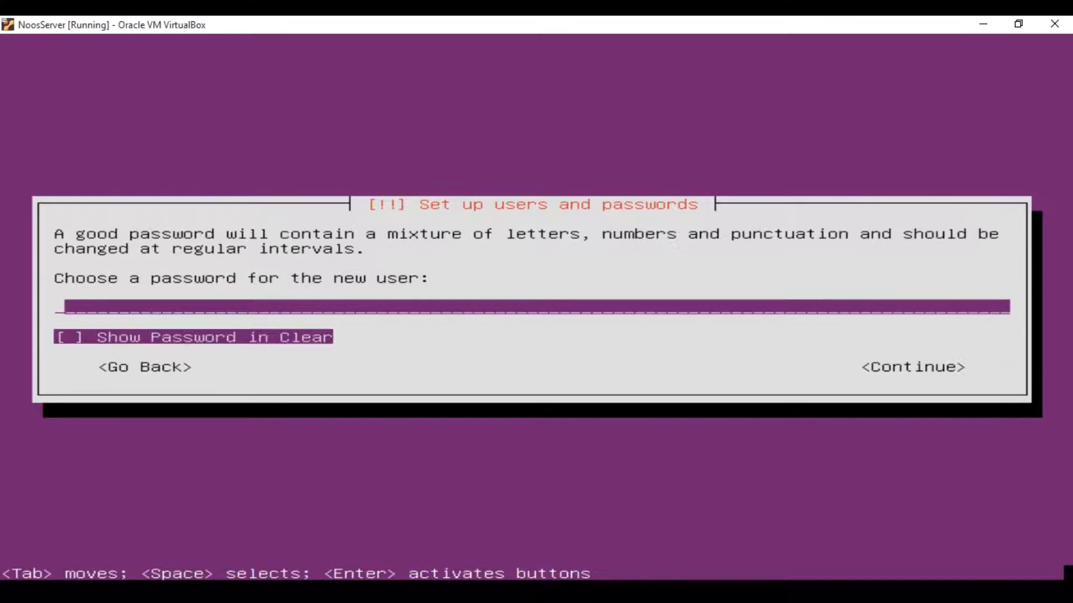
# Set and verify a short password, keep it despite the weak-password warning, and decline home encryption
pyautogui.write('*****')
pyautogui.press('Tab')
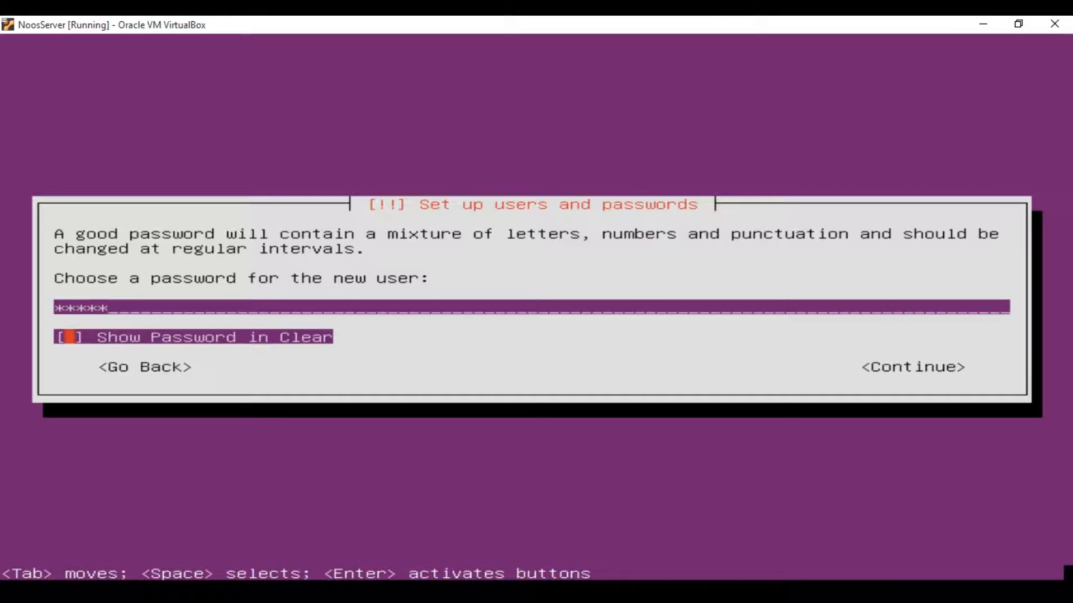
pyautogui.press('Tab')
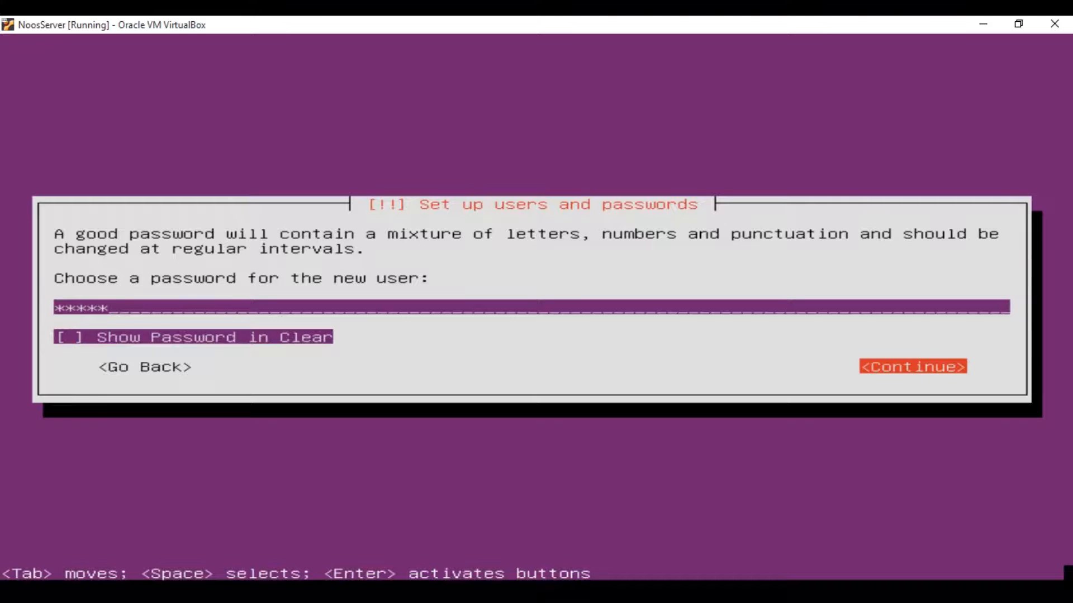
pyautogui.press('Return')
pyautogui.write('*****')
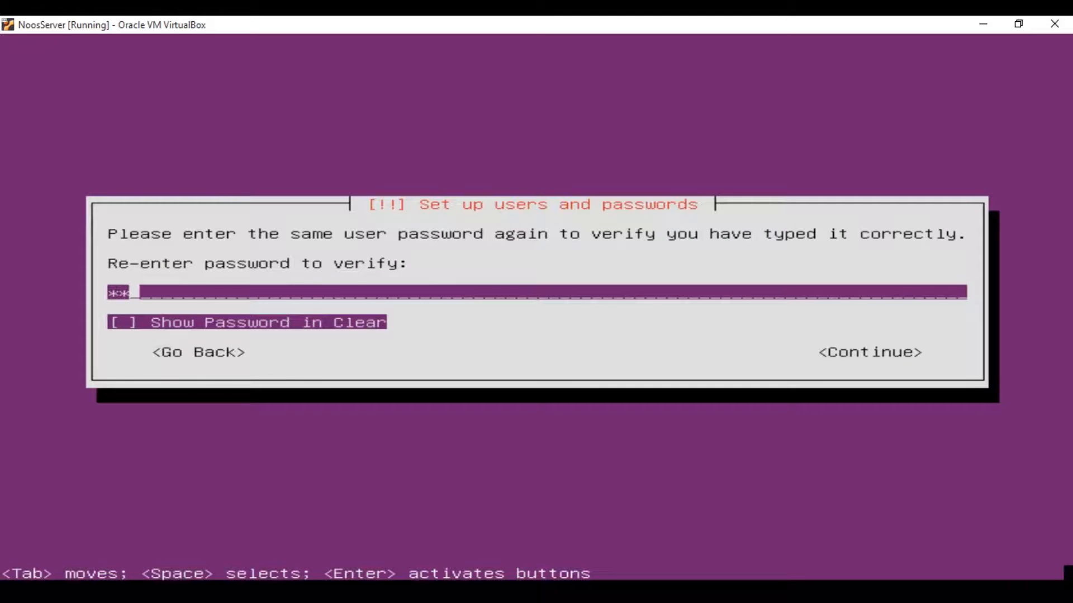
pyautogui.press('Tab')
pyautogui.press('Tab')
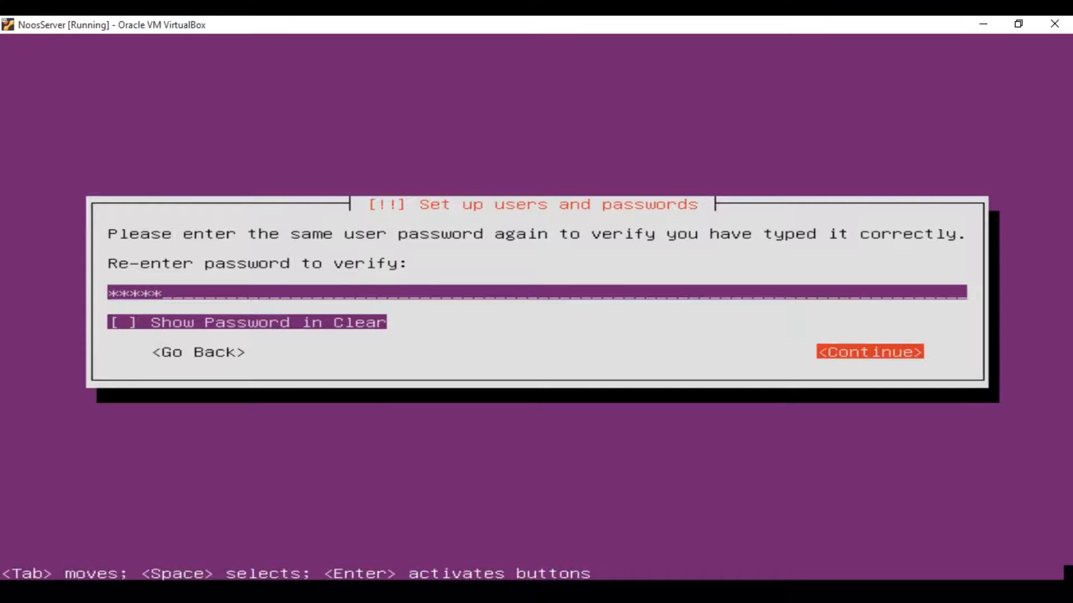
pyautogui.press('Return')
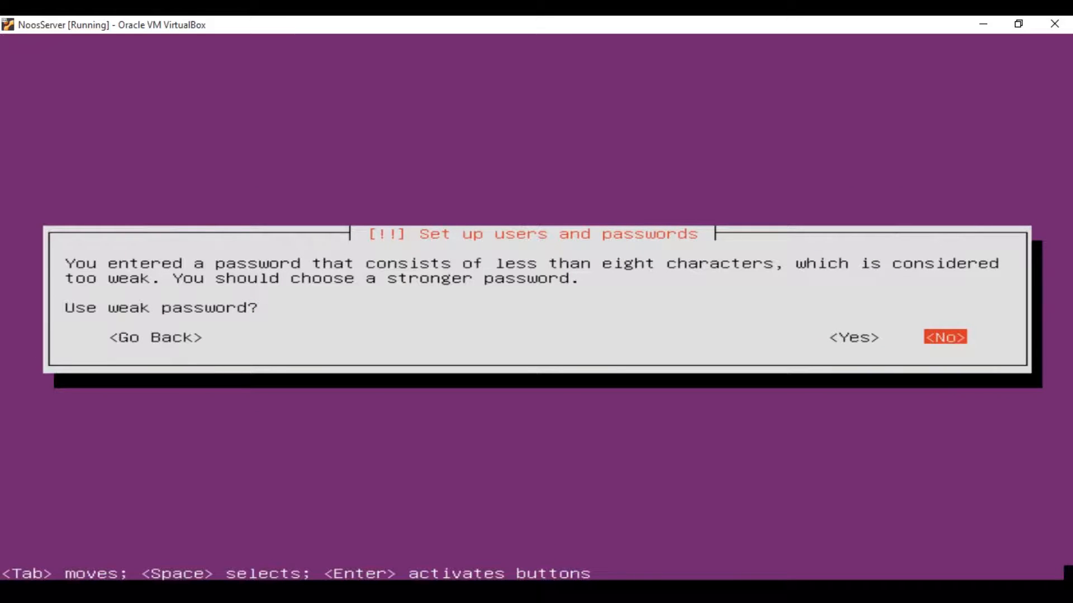
pyautogui.press('Left')
pyautogui.press('Return')
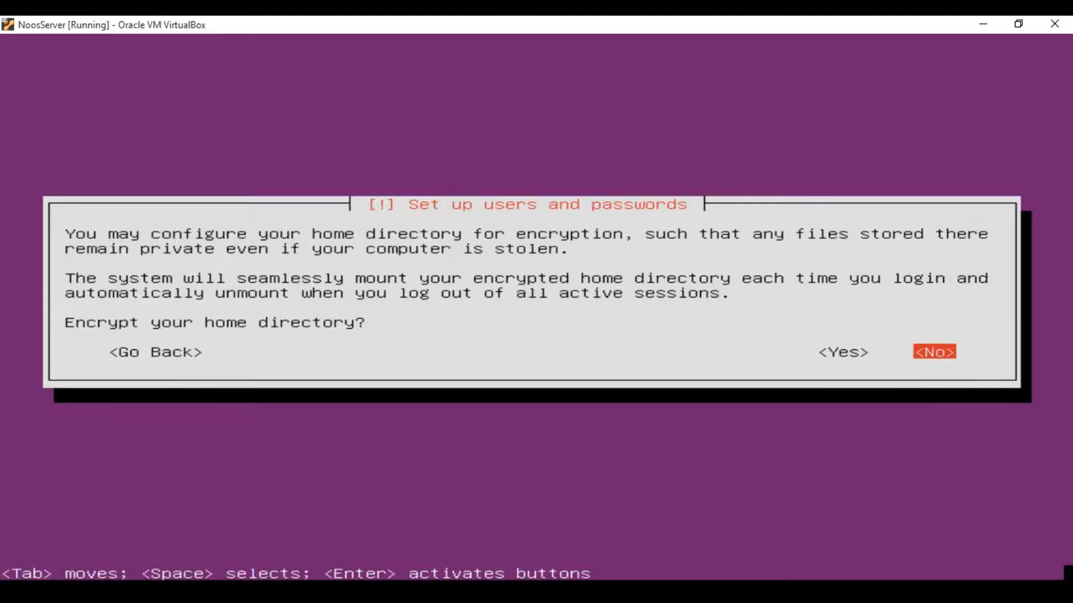
pyautogui.press('Return')
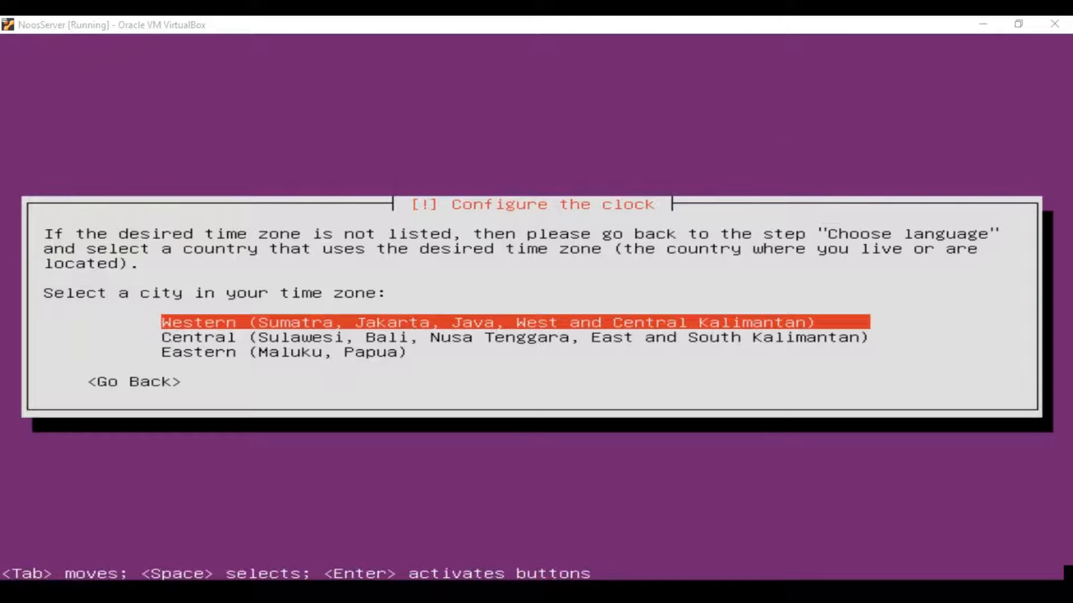
# Accept the Western (Sumatra, Jakarta) time zone to move on to disk partitioning
pyautogui.click(782, 144)
pyautogui.press('Return')
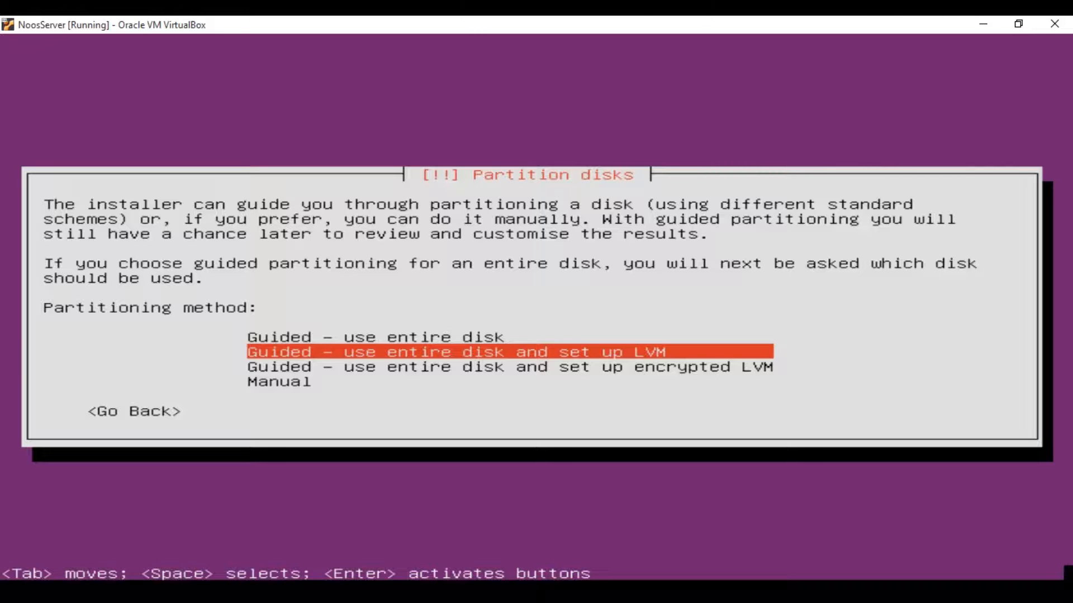
# Choose Manual partitioning and create a new empty partition table on the 21.6 GB disk
pyautogui.press('Down')
pyautogui.press('Down')
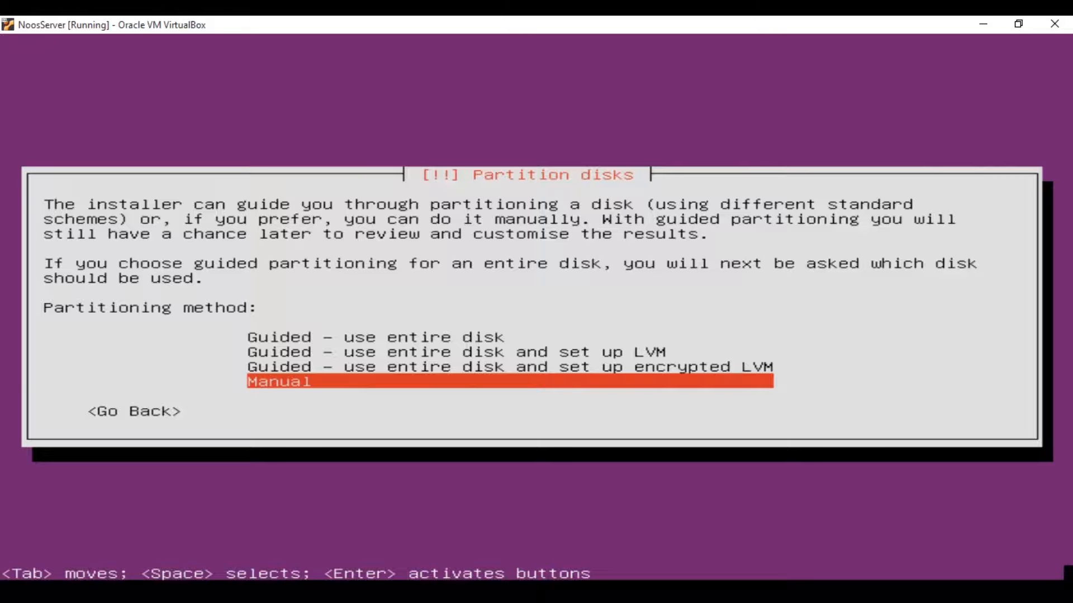
pyautogui.press('Up')
pyautogui.press('Up')
pyautogui.press('Up')
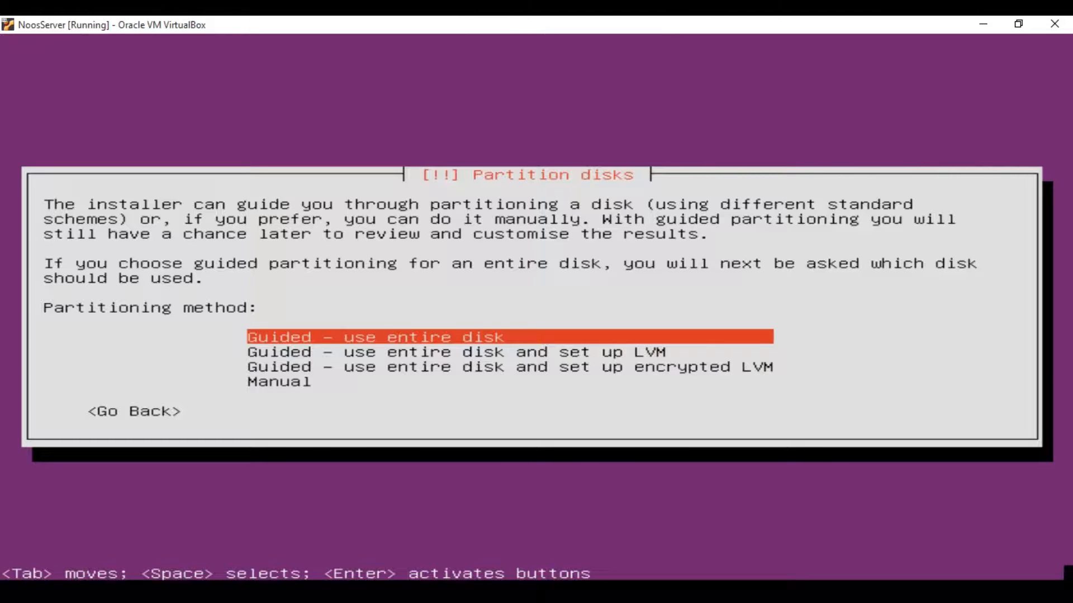
pyautogui.press('Down')
pyautogui.press('Down')
pyautogui.press('Down')
pyautogui.press('Return')
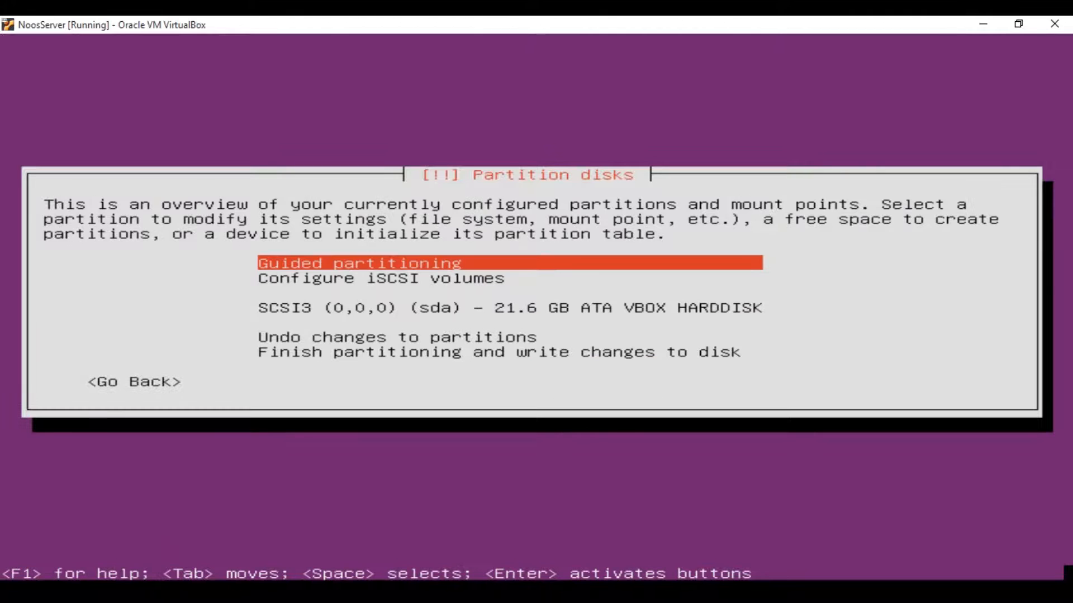
pyautogui.press('Down')
pyautogui.press('Down')
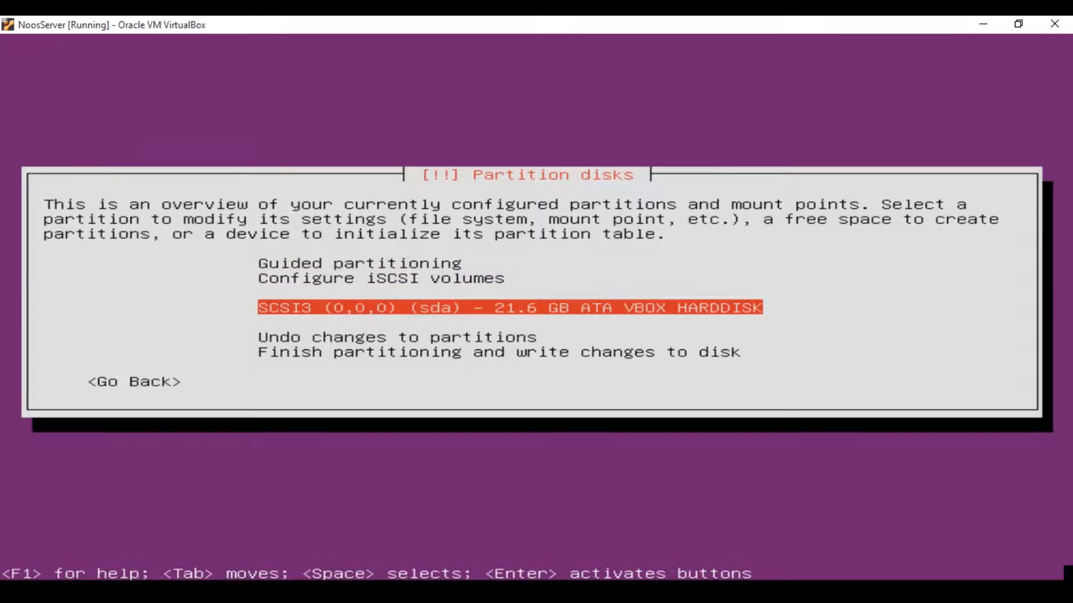
pyautogui.press('Return')
pyautogui.press('Left')
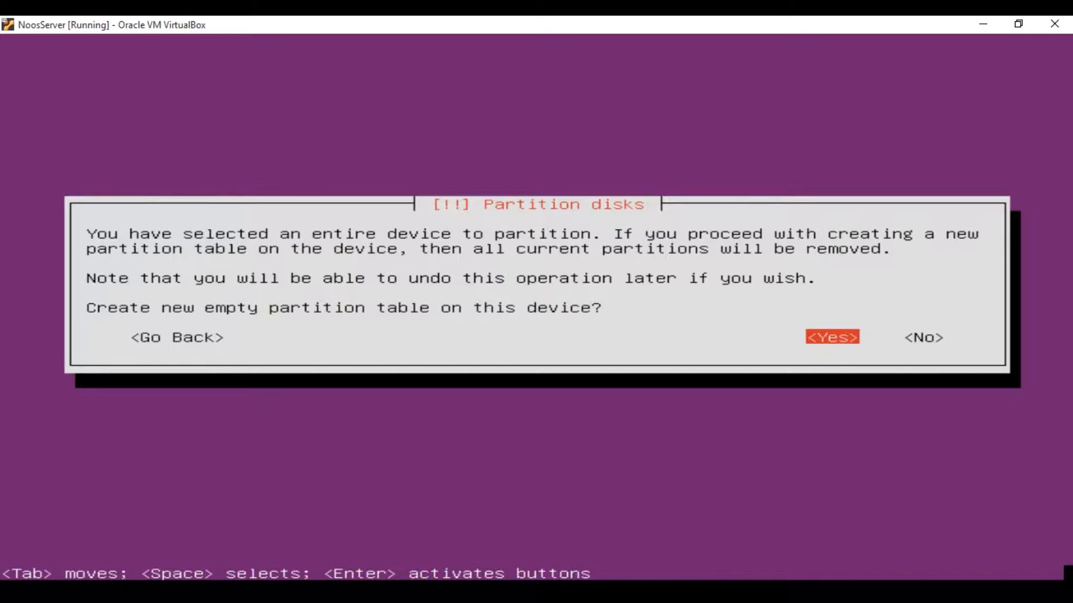
pyautogui.press('Return')
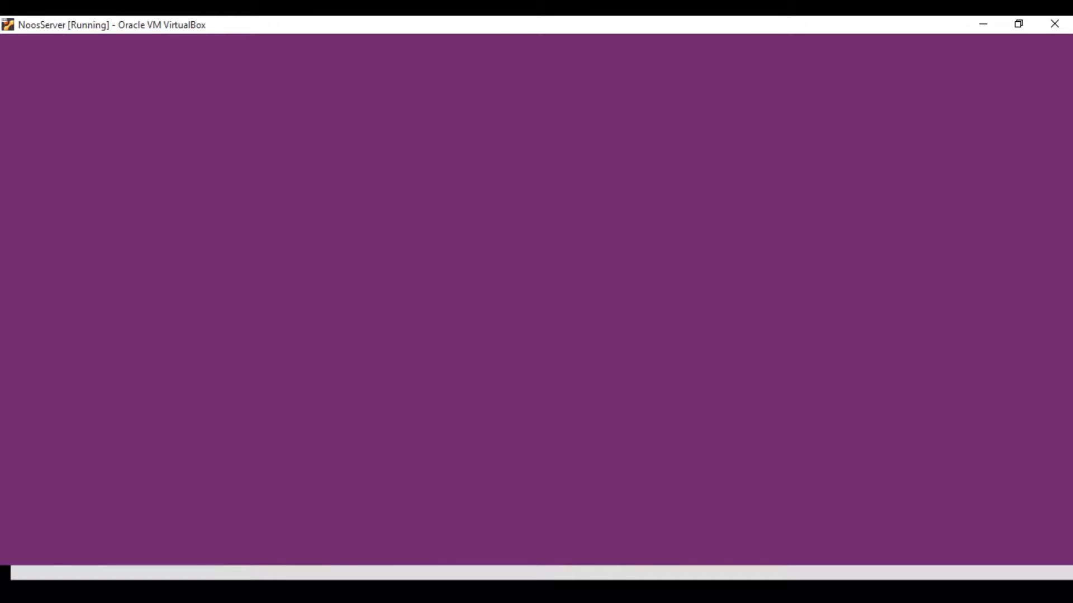
# Create a 10.6 GB primary ext4 root partition mounted at / from the free space
pyautogui.press('Down')
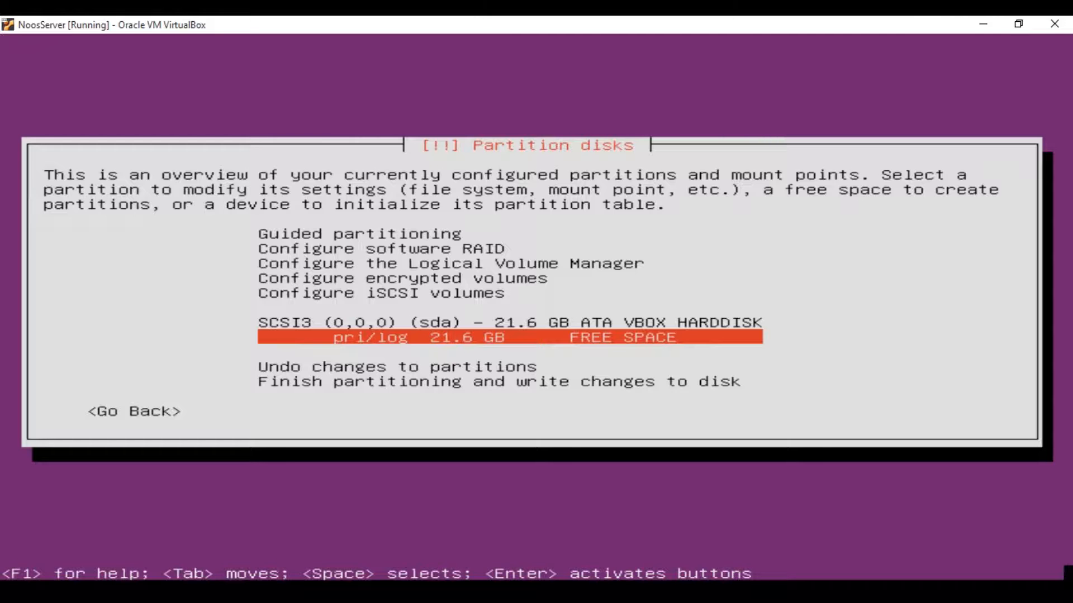
pyautogui.press('Return')
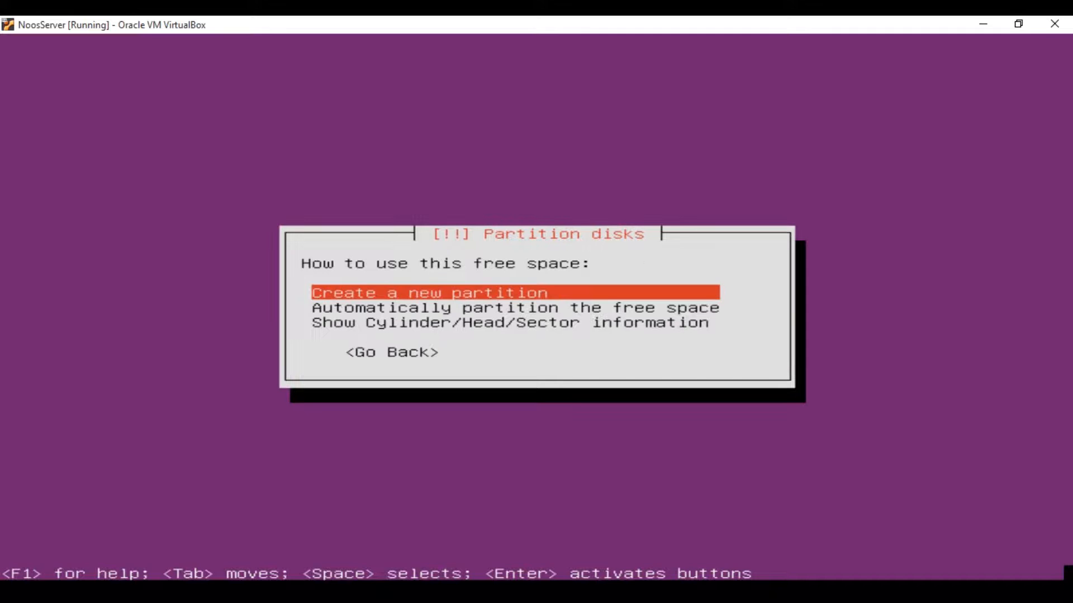
pyautogui.press('Return')
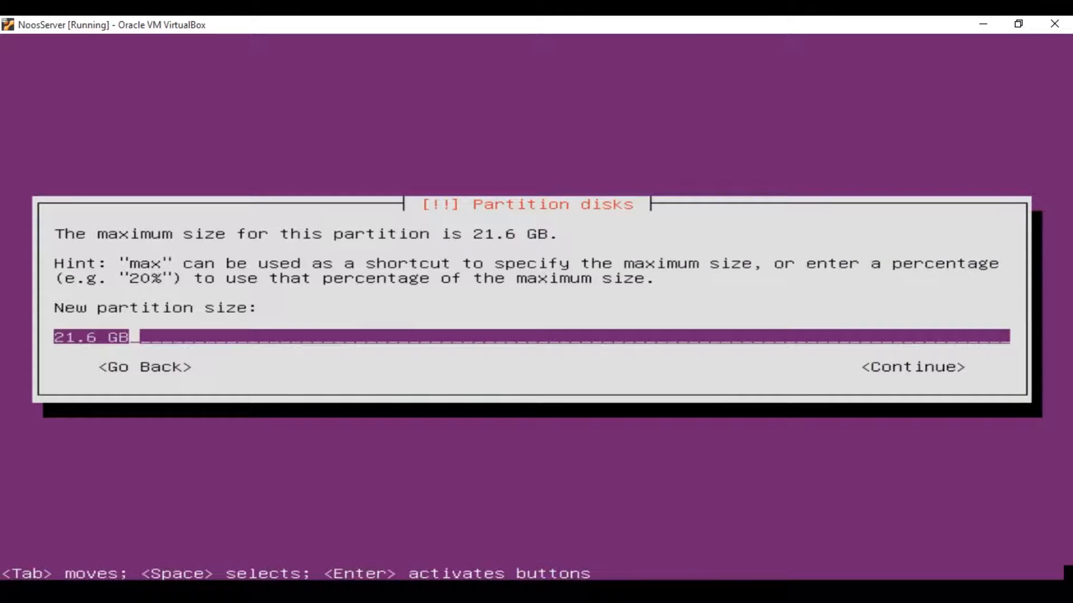
pyautogui.press('Left')
pyautogui.press('Left')
pyautogui.press('Left')
pyautogui.press('Left')
pyautogui.press('Left')
pyautogui.press('Left')
pyautogui.press('Left')
pyautogui.press('Delete')
pyautogui.press('Delete')
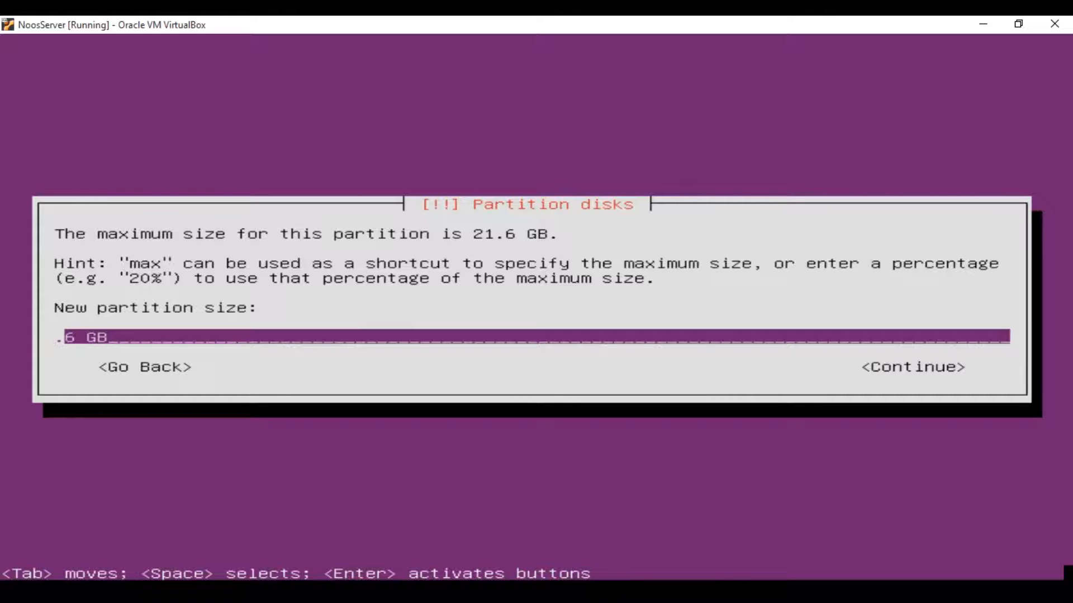
pyautogui.write('10')
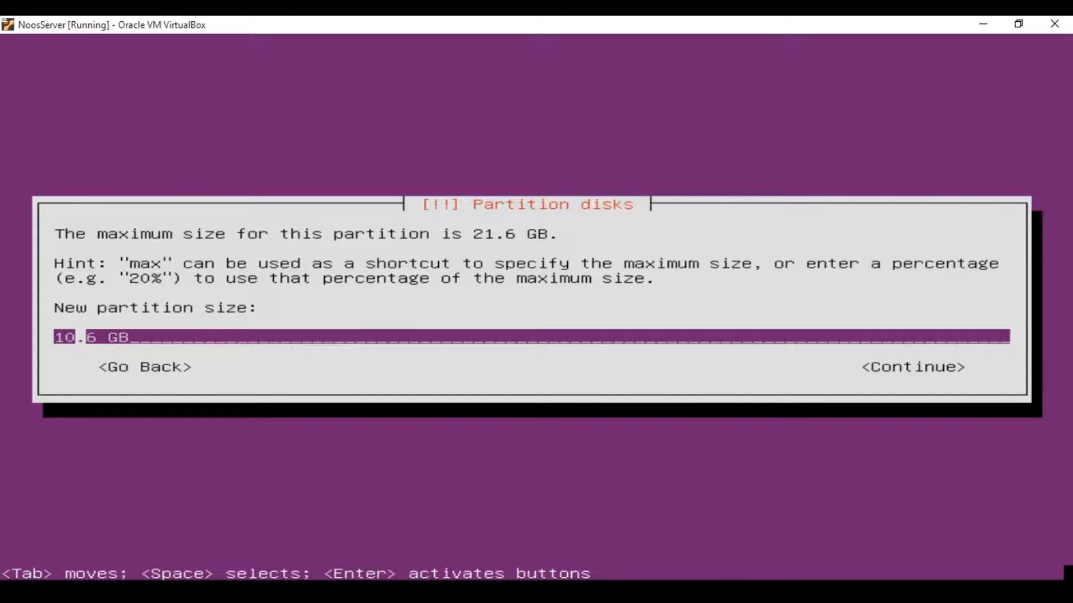
pyautogui.press('Tab')
pyautogui.press('Return')
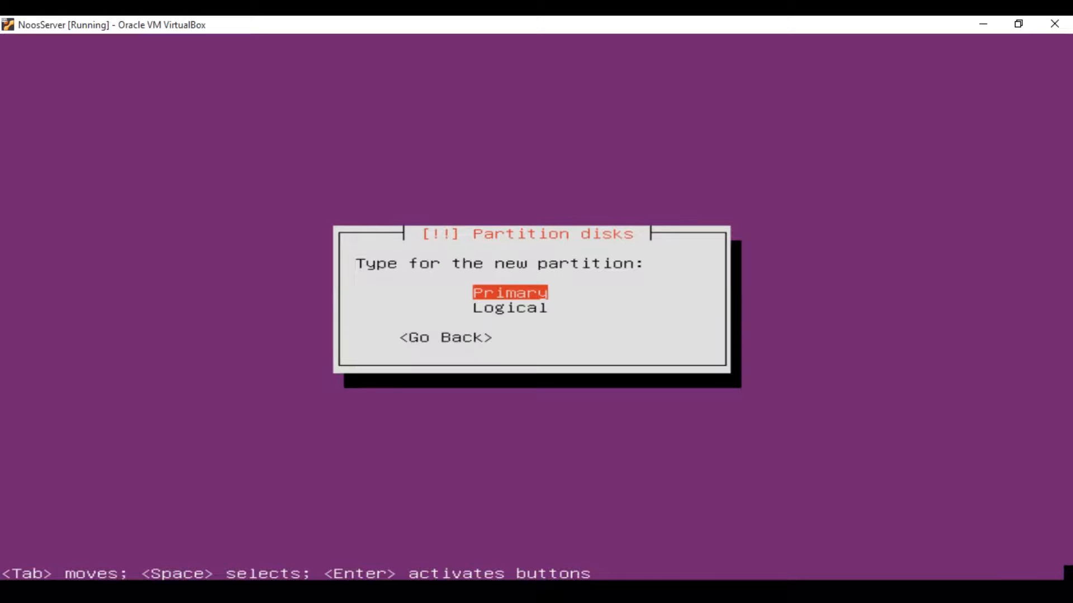
pyautogui.press('Return')
pyautogui.press('Return')
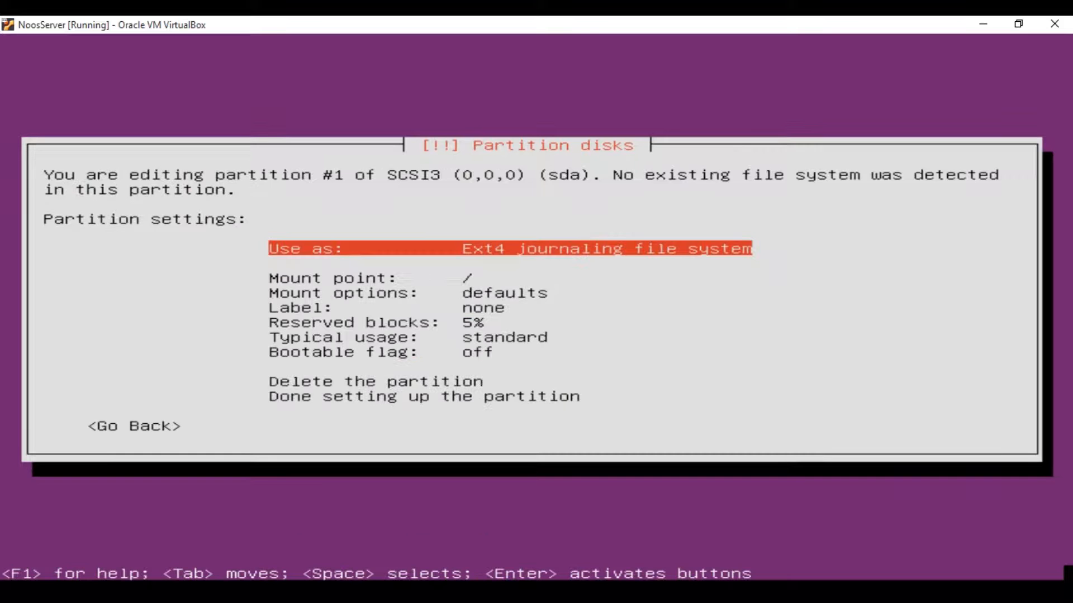
pyautogui.press('Down')
pyautogui.press('Down')
pyautogui.press('Down')
pyautogui.press('Down')
pyautogui.press('Down')
pyautogui.press('Down')
pyautogui.press('Down')
pyautogui.press('Down')
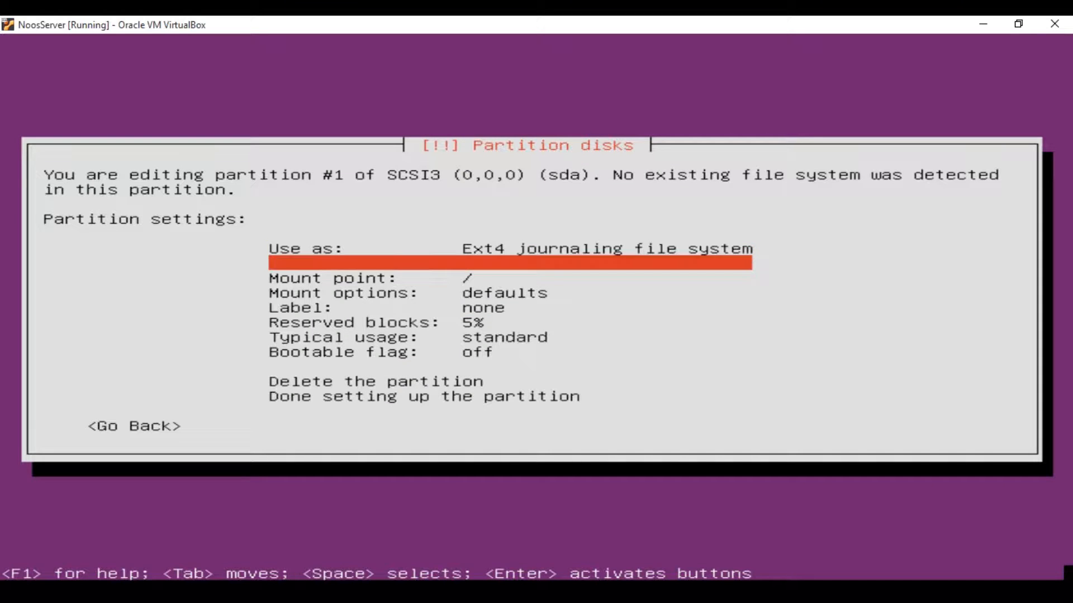
pyautogui.press('Down')
pyautogui.press('Down')
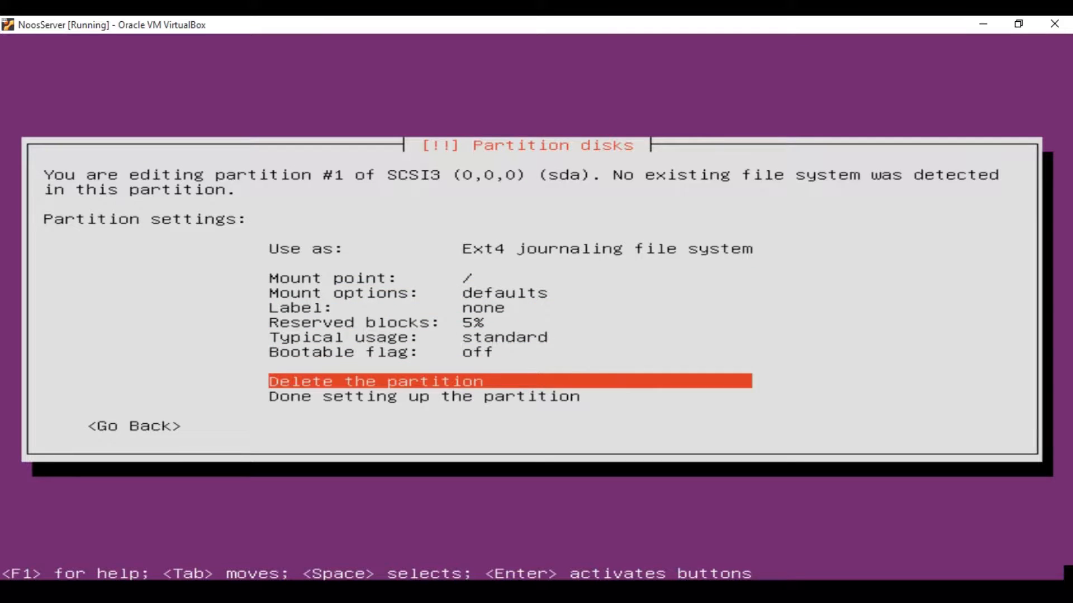
pyautogui.press('Return')
pyautogui.press('Down')
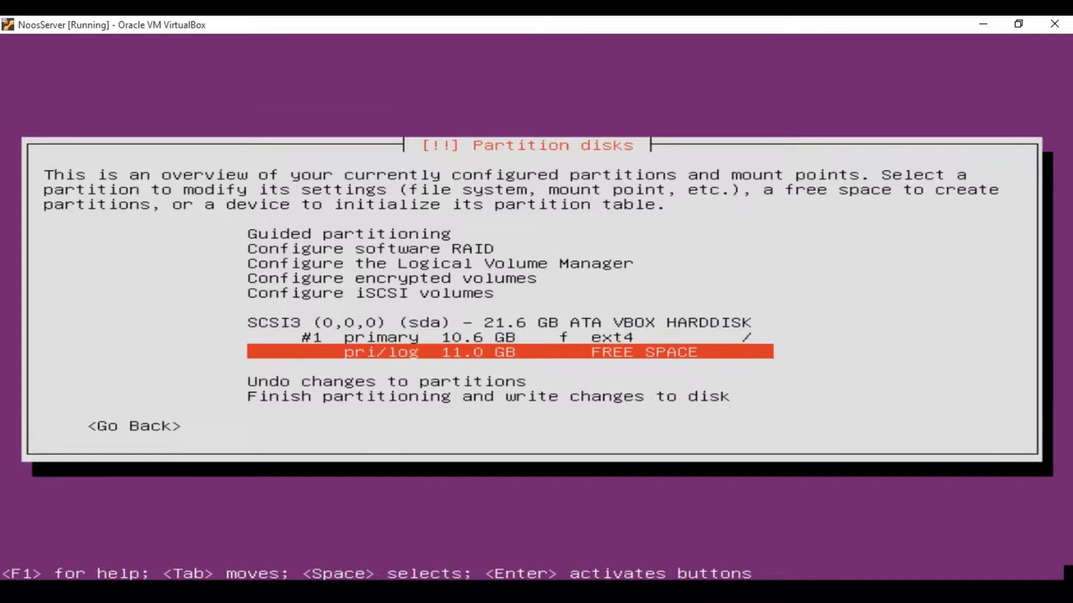
# Create a 10.0 GB ext4 partition mounted at /home from the remaining free space
pyautogui.press('Return')
pyautogui.press('Return')
pyautogui.press('Left')
pyautogui.press('Left')
pyautogui.press('Left')
pyautogui.press('Left')
pyautogui.press('Left')
pyautogui.press('Left')
pyautogui.press('Left')
pyautogui.press('Right')
pyautogui.press('Right')
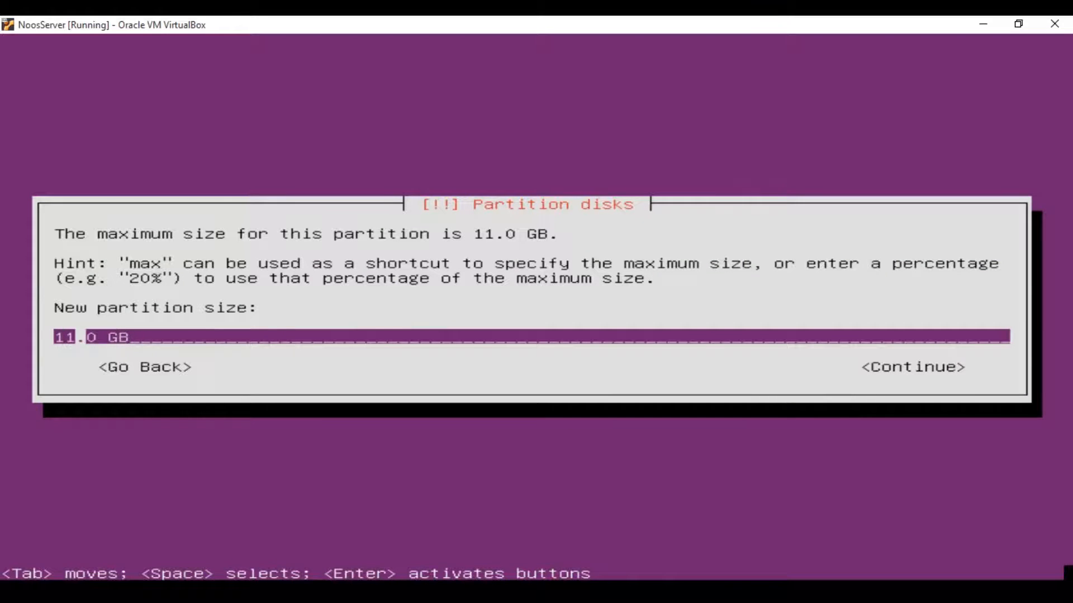
pyautogui.press('BackSpace')
pyautogui.press('BackSpace')
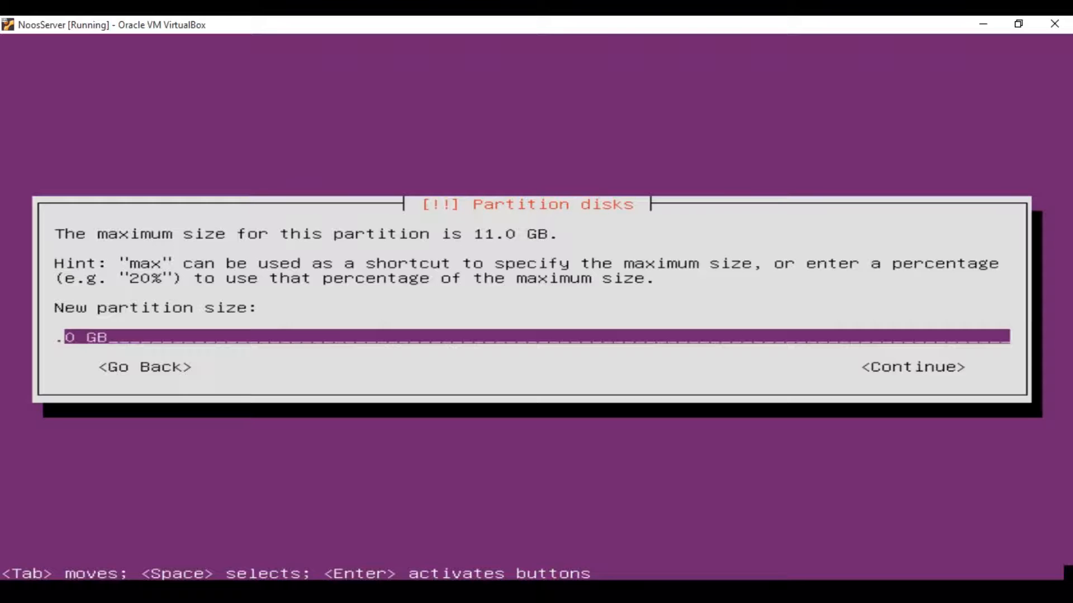
pyautogui.write('10')
pyautogui.press('Tab')
pyautogui.press('Return')
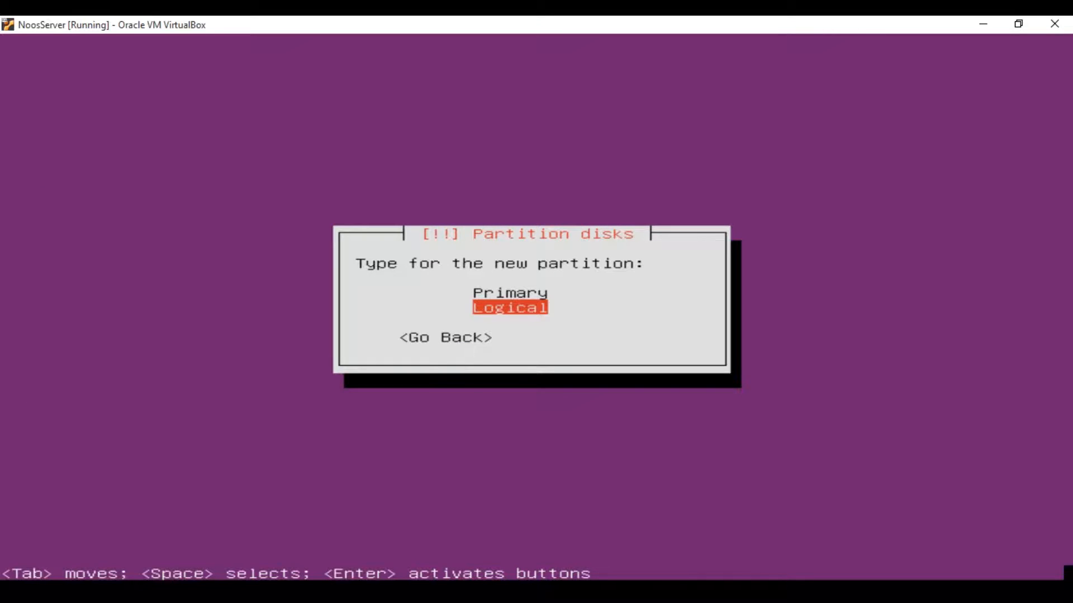
pyautogui.press('Return')
pyautogui.press('Return')
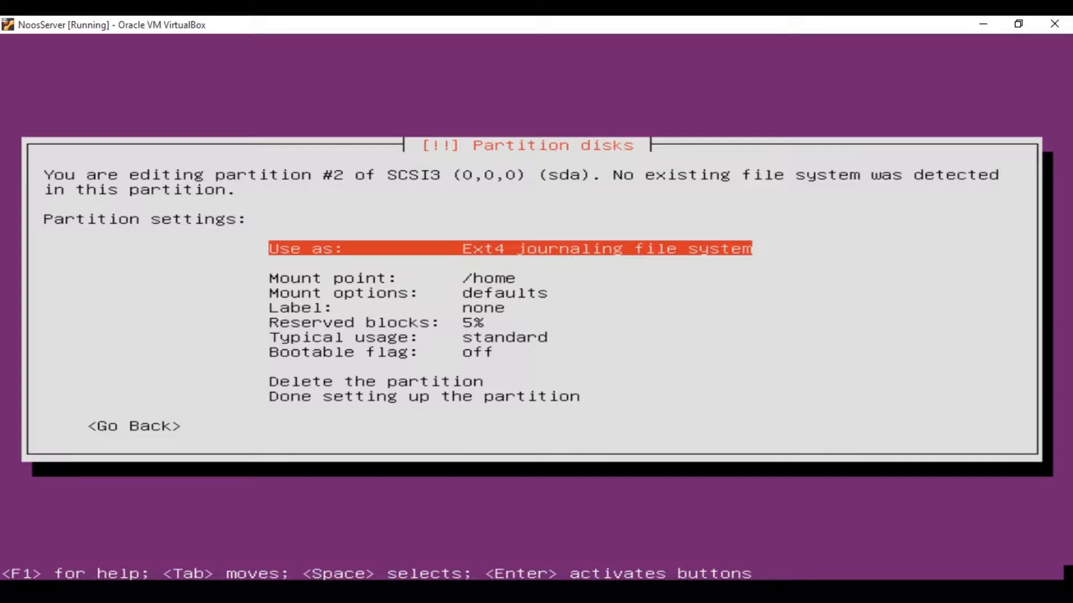
pyautogui.press('Down')
pyautogui.press('Down')
pyautogui.press('Down')
pyautogui.press('Down')
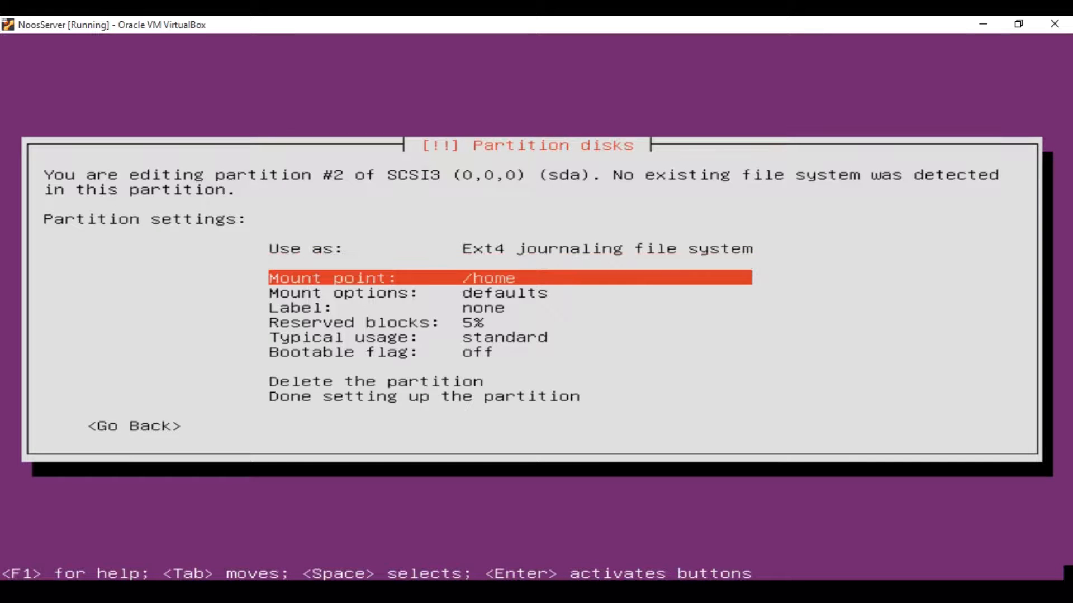
pyautogui.press('Down')
pyautogui.press('Down')
pyautogui.press('Down')
pyautogui.press('Down')
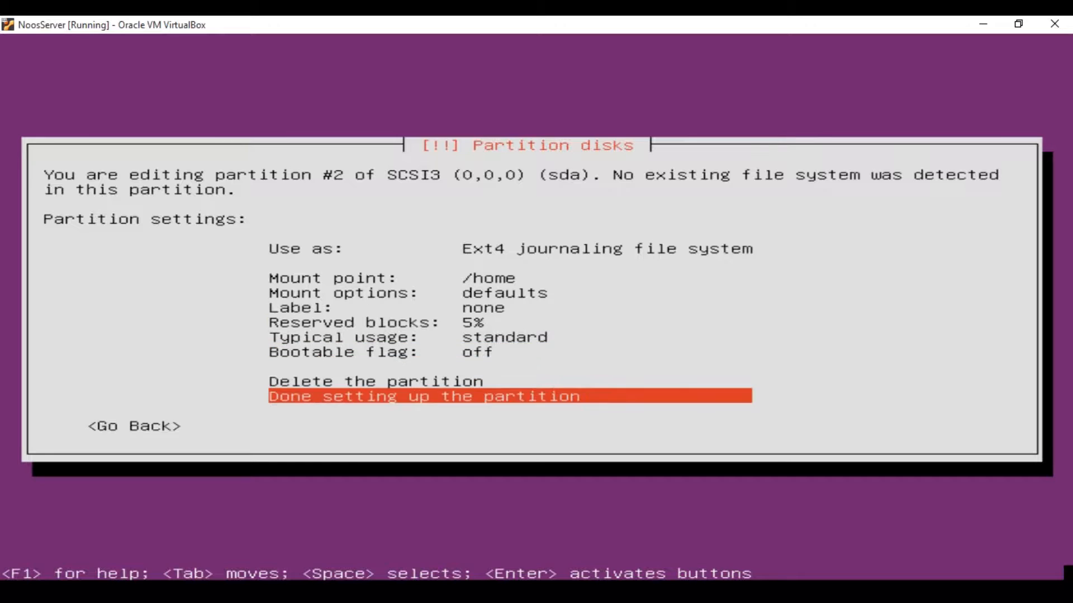
pyautogui.press('Return')
pyautogui.press('Down')
pyautogui.press('Return')
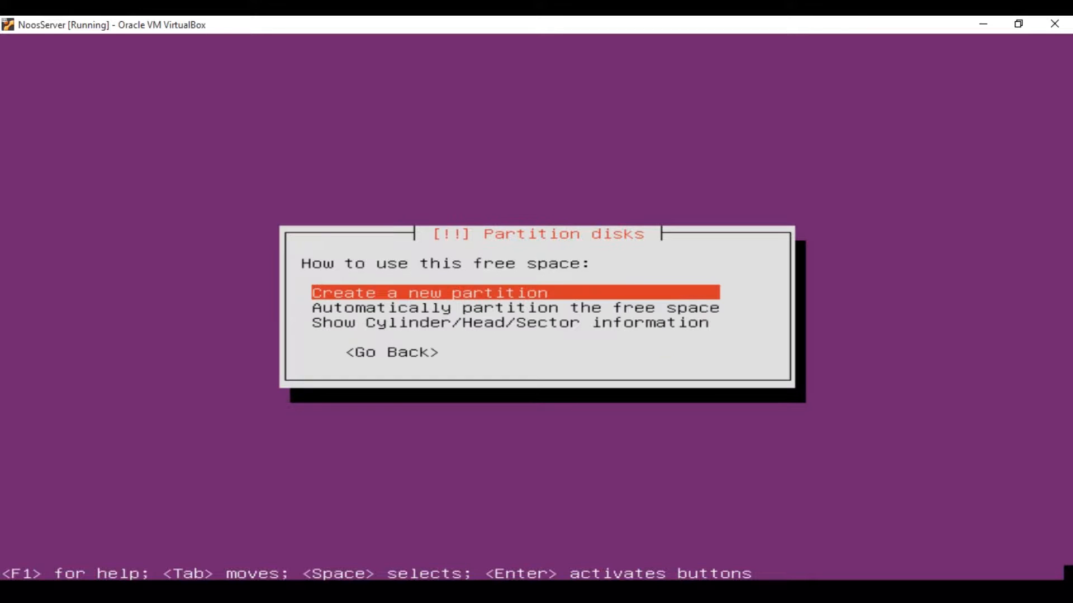
# Create a 1.0 GB logical partition used as swap area
pyautogui.press('Return')
pyautogui.press('Tab')
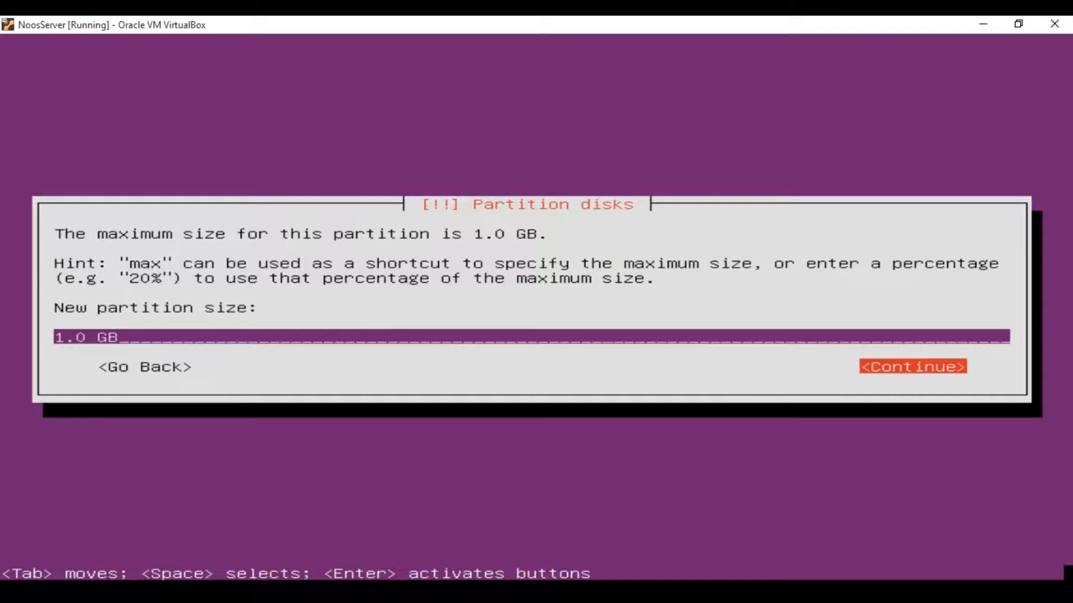
pyautogui.press('Return')
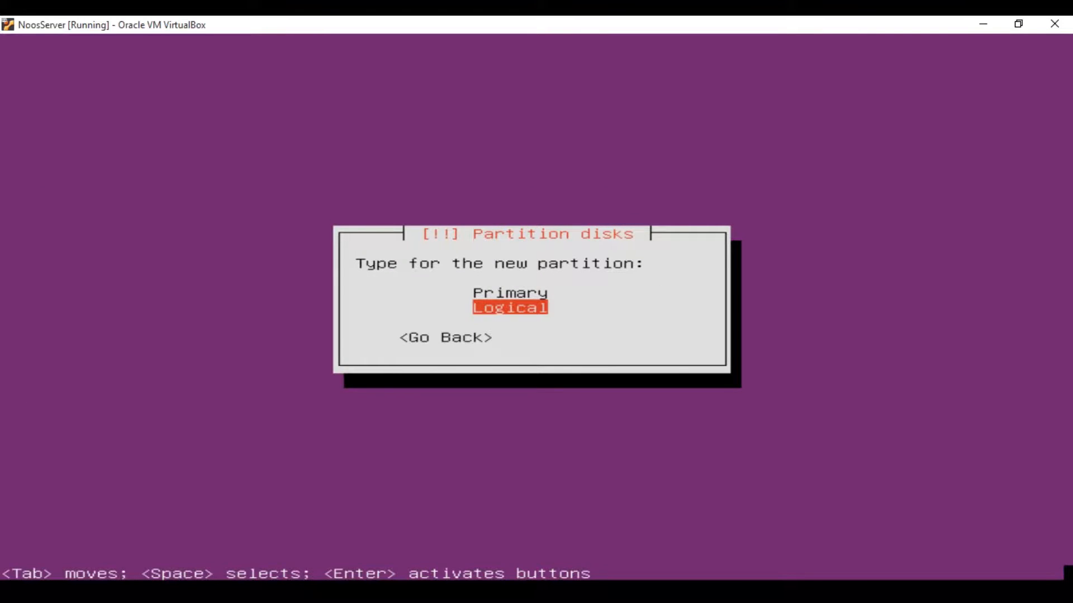
pyautogui.press('Return')
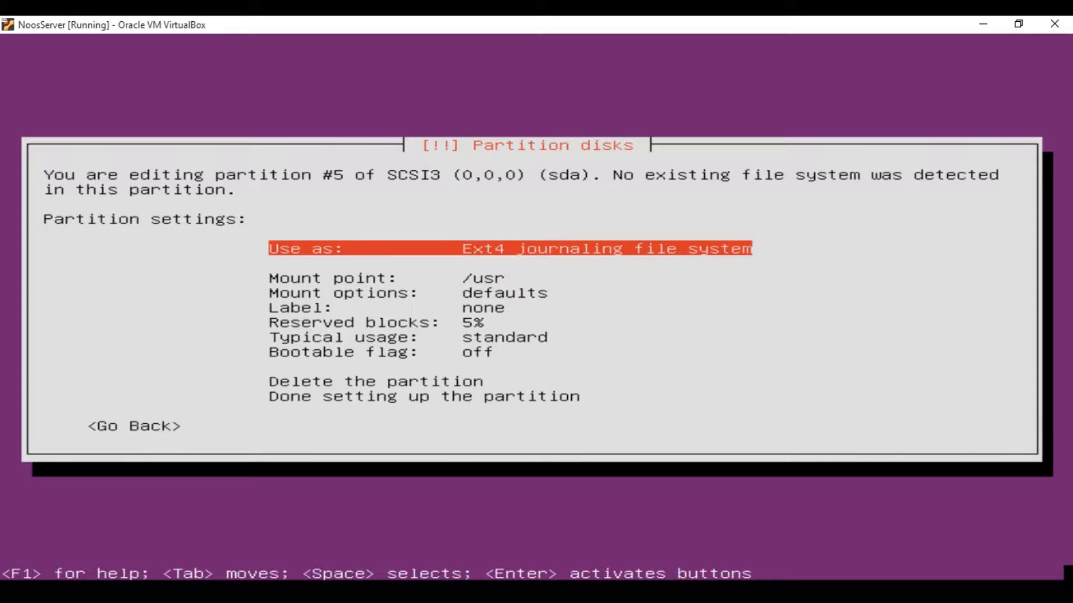
pyautogui.press('Return')
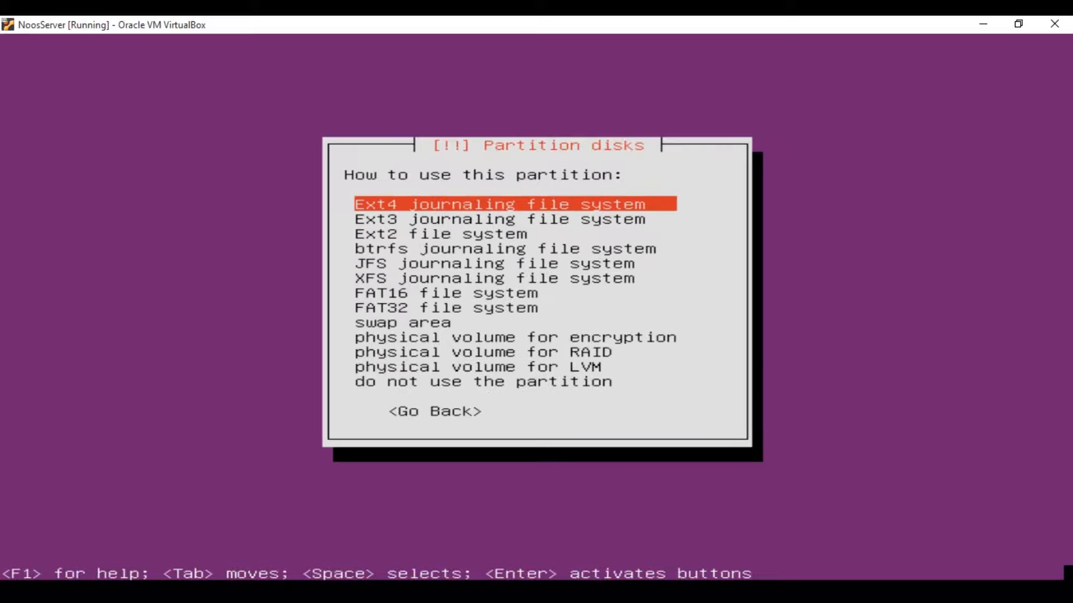
pyautogui.press('Down')
pyautogui.press('Down')
pyautogui.press('Down')
pyautogui.press('Down')
pyautogui.press('Down')
pyautogui.press('Down')
pyautogui.press('Down')
pyautogui.press('Down')
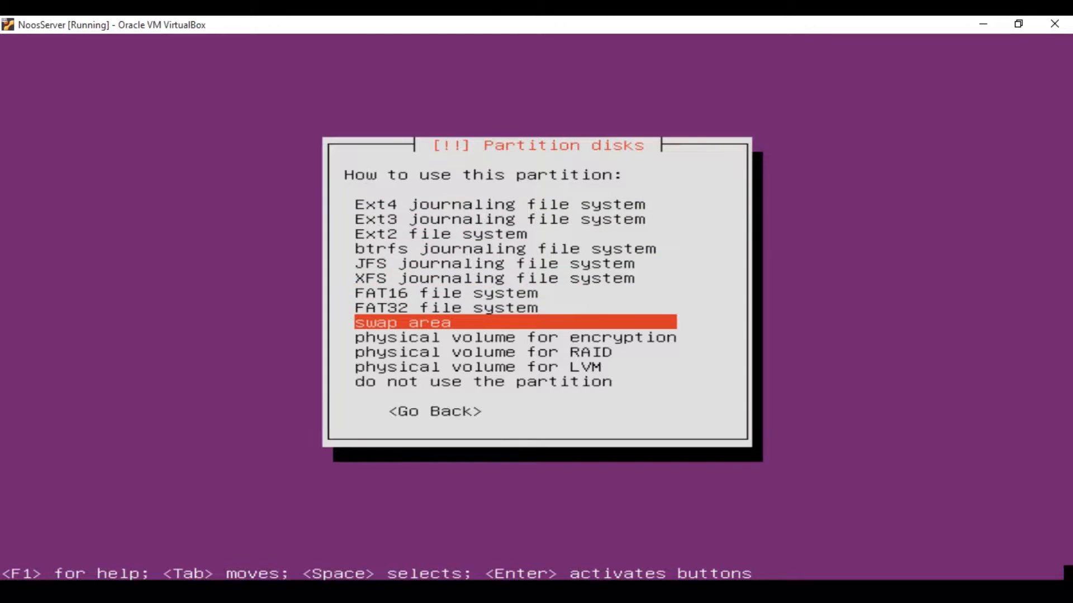
pyautogui.press('Return')
pyautogui.press('Down')
pyautogui.press('Down')
pyautogui.press('Down')
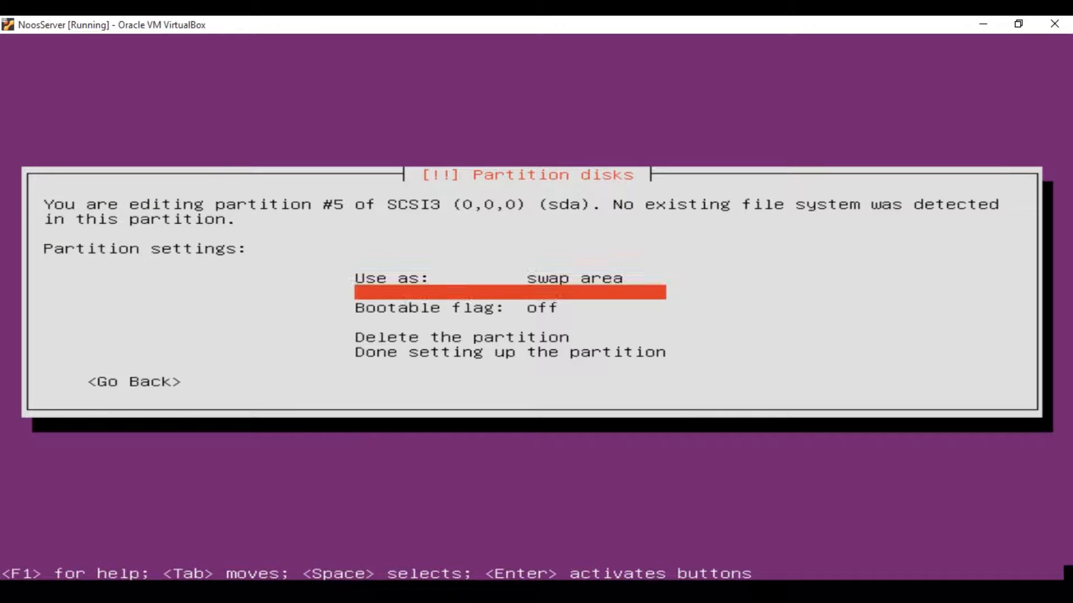
pyautogui.press('Return')
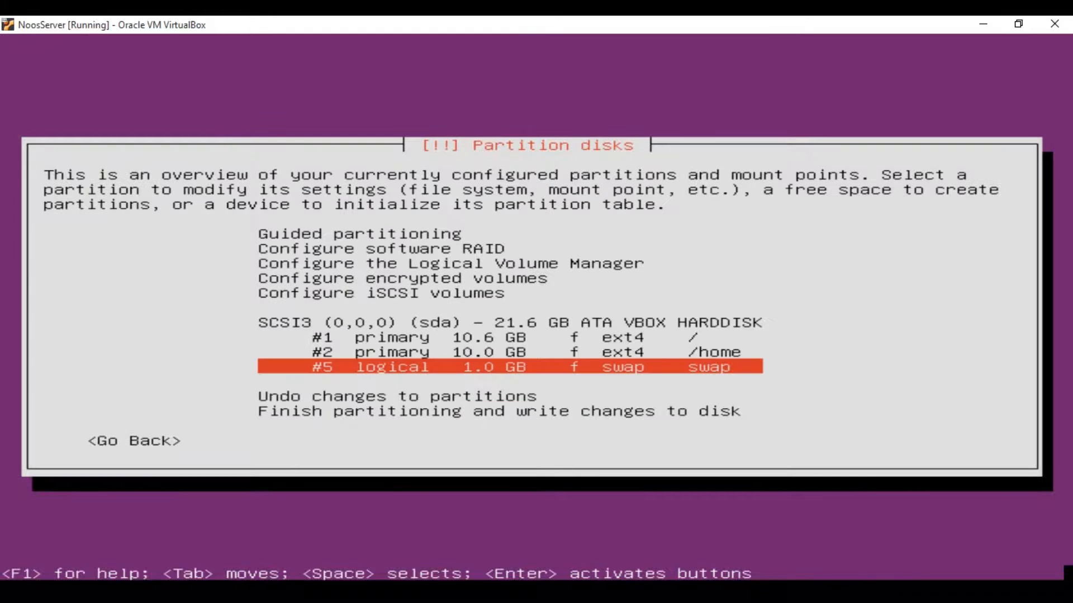
# Finish partitioning and confirm writing the changes to disk
pyautogui.press('Down')
pyautogui.press('Down')
pyautogui.press('Return')
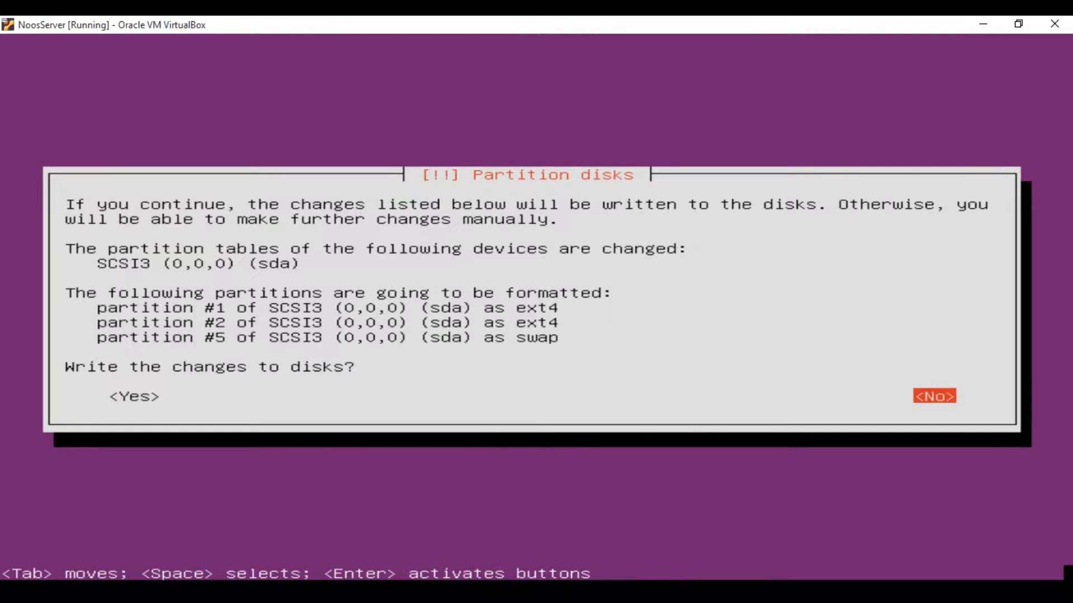
pyautogui.press('Left')
pyautogui.press('Return')
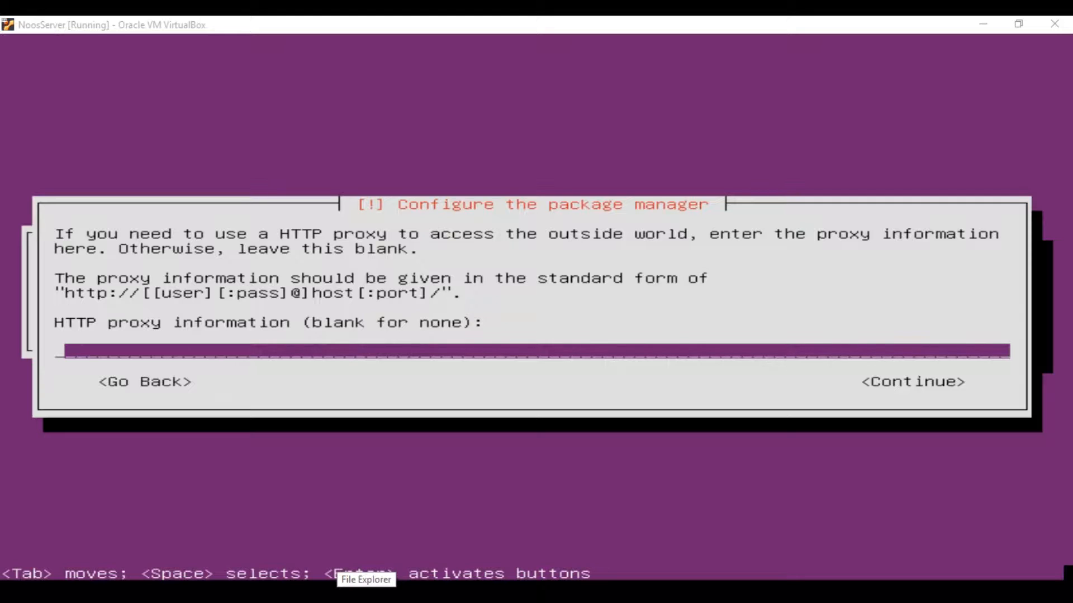
# Leave the HTTP proxy field blank and continue
pyautogui.click(746, 258)
pyautogui.press('Tab')
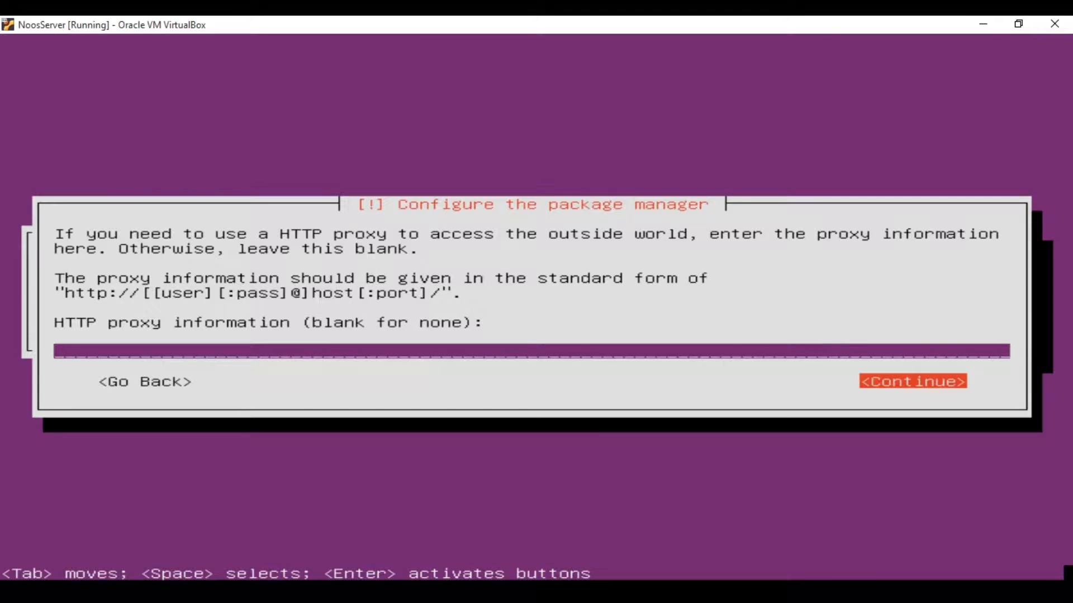
pyautogui.press('Return')
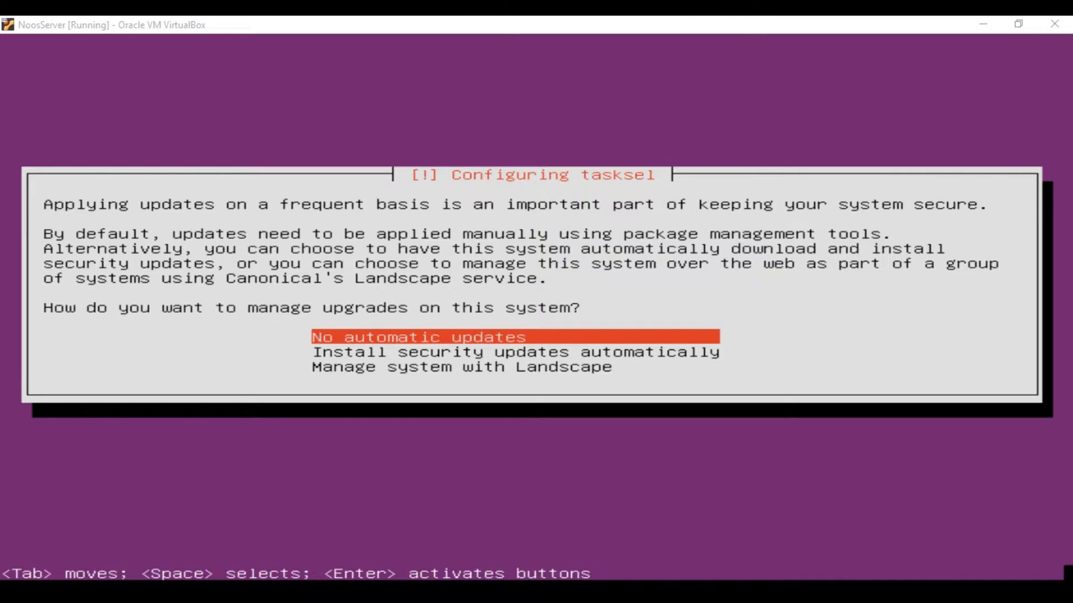
# Select no automatic updates and install only the standard system utilities
pyautogui.press('Return')
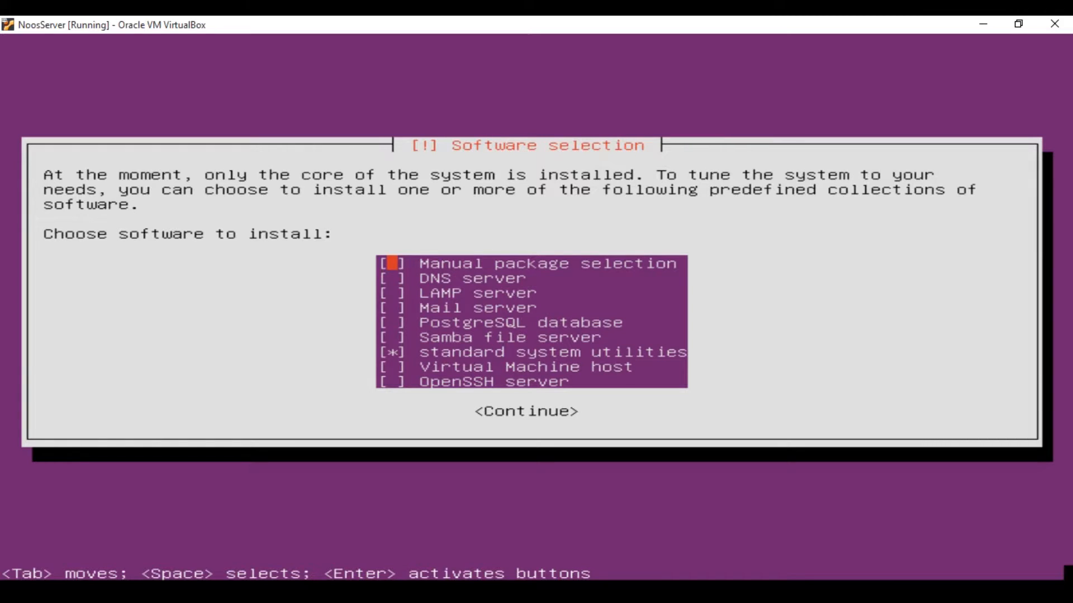
pyautogui.press('Down')
pyautogui.press('Down')
pyautogui.press('Down')
pyautogui.press('Down')
pyautogui.press('Down')
pyautogui.press('Down')
pyautogui.press('Down')
pyautogui.press('Down')
pyautogui.press('Tab')
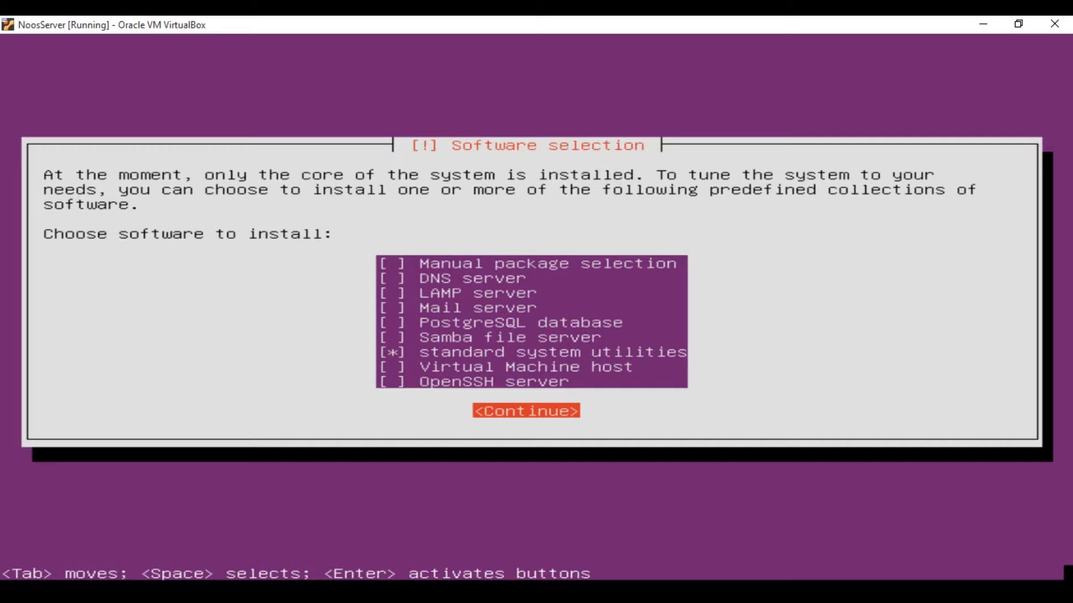
pyautogui.press('Return')
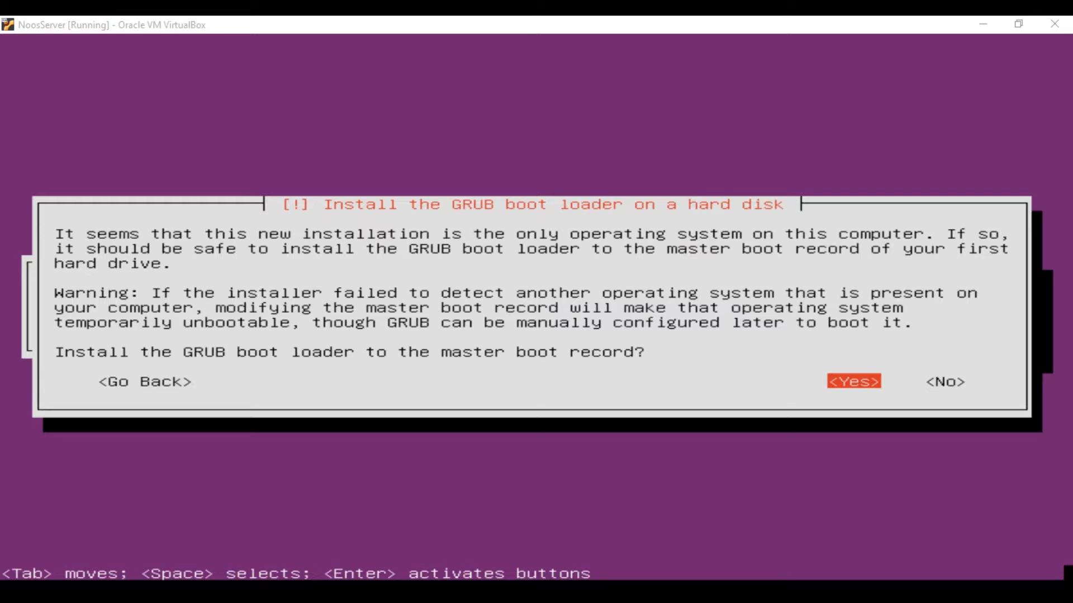
# Install the GRUB boot loader to the master boot record
pyautogui.click(715, 297)
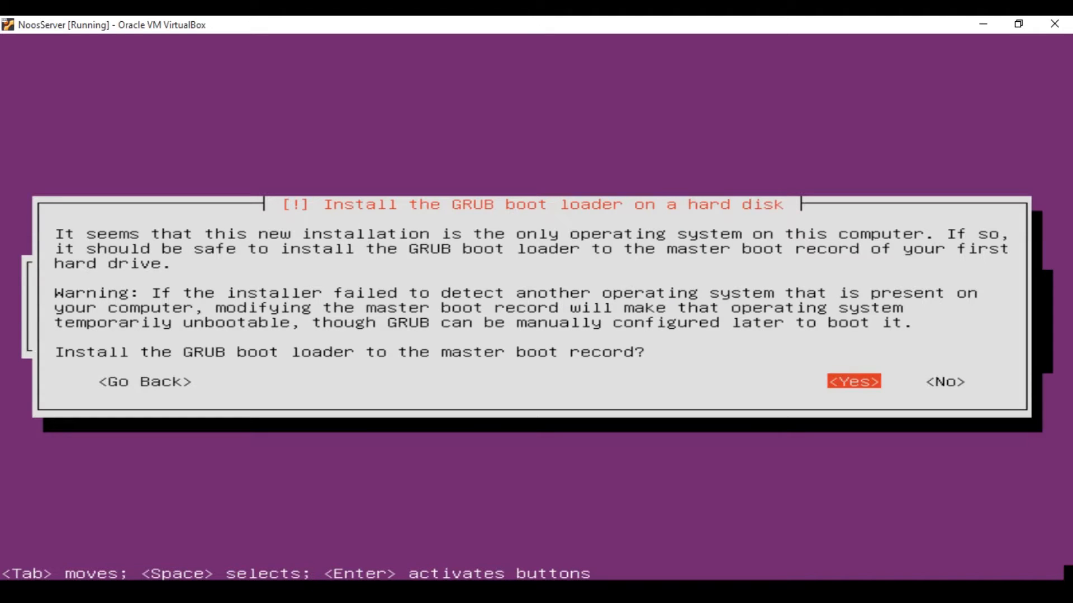
pyautogui.press('Return')
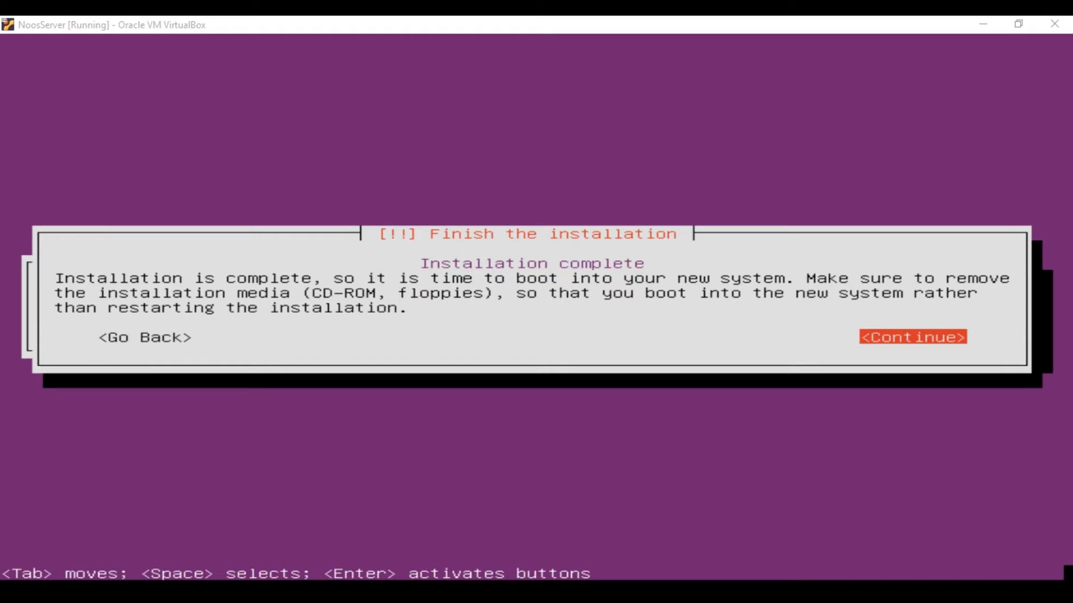
# Confirm finishing the installation so the VM reboots
pyautogui.hotkey('alt', 'Tab')
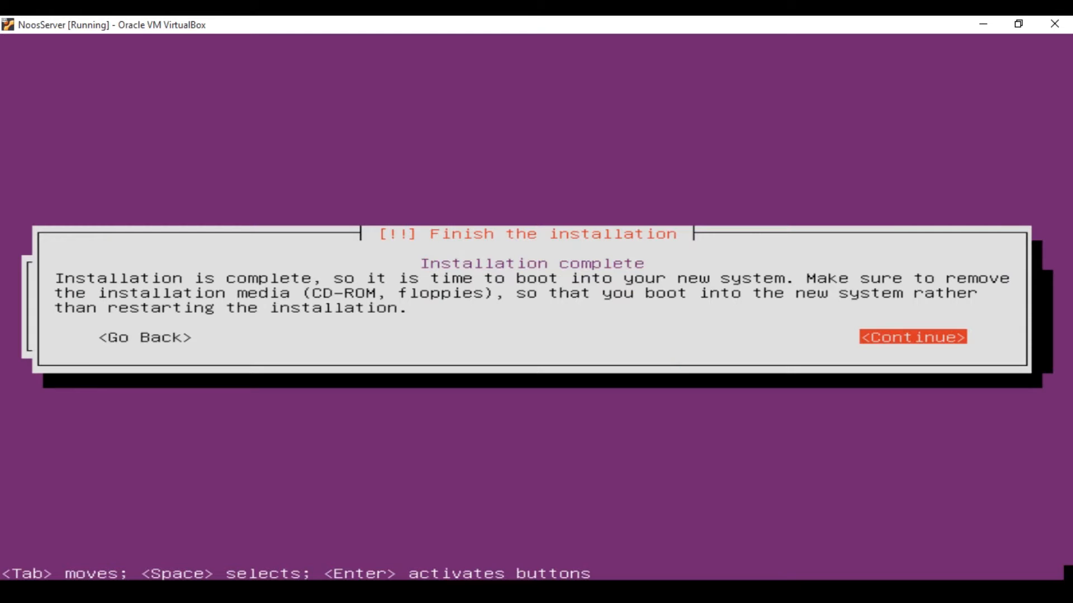
pyautogui.press('Return')
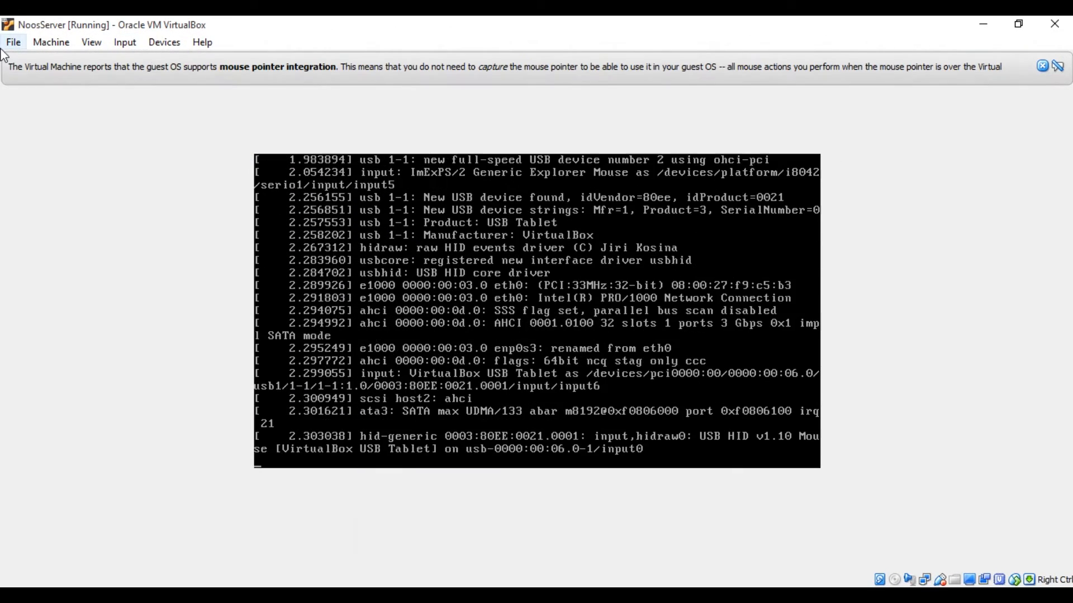
# Browse the Devices > Optical Drives menu, then close it without changes
pyautogui.click(55, 45)
pyautogui.moveTo(168, 45)
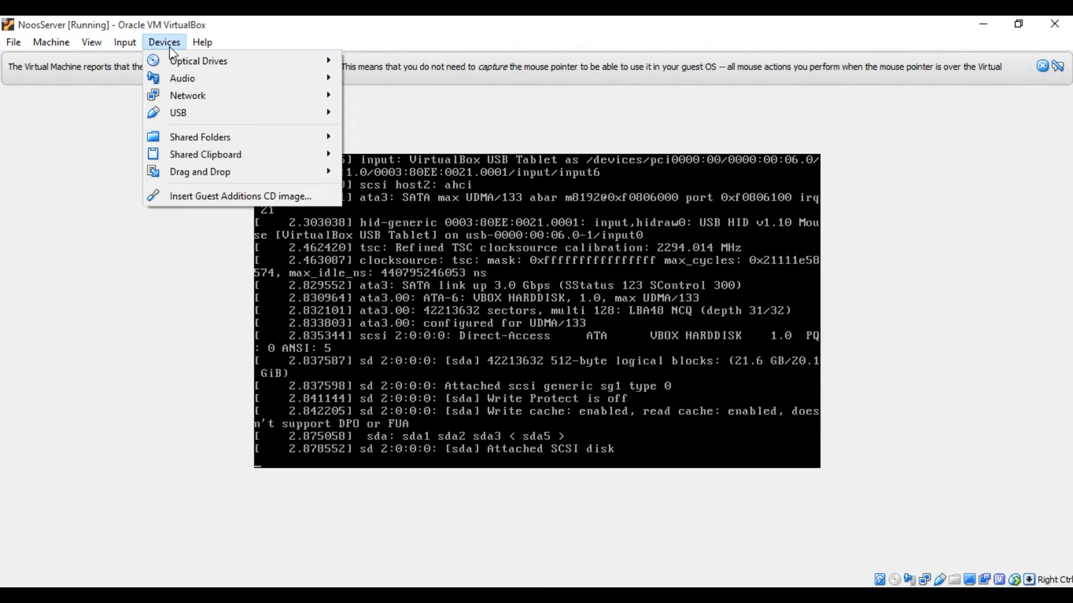
pyautogui.moveTo(248, 60)
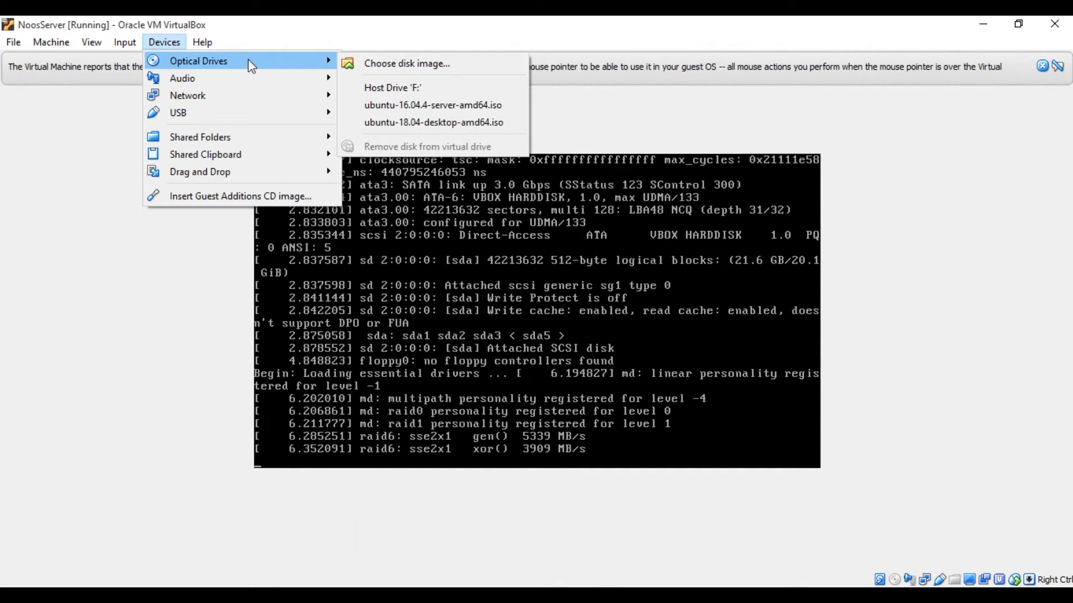
pyautogui.click(743, 30)
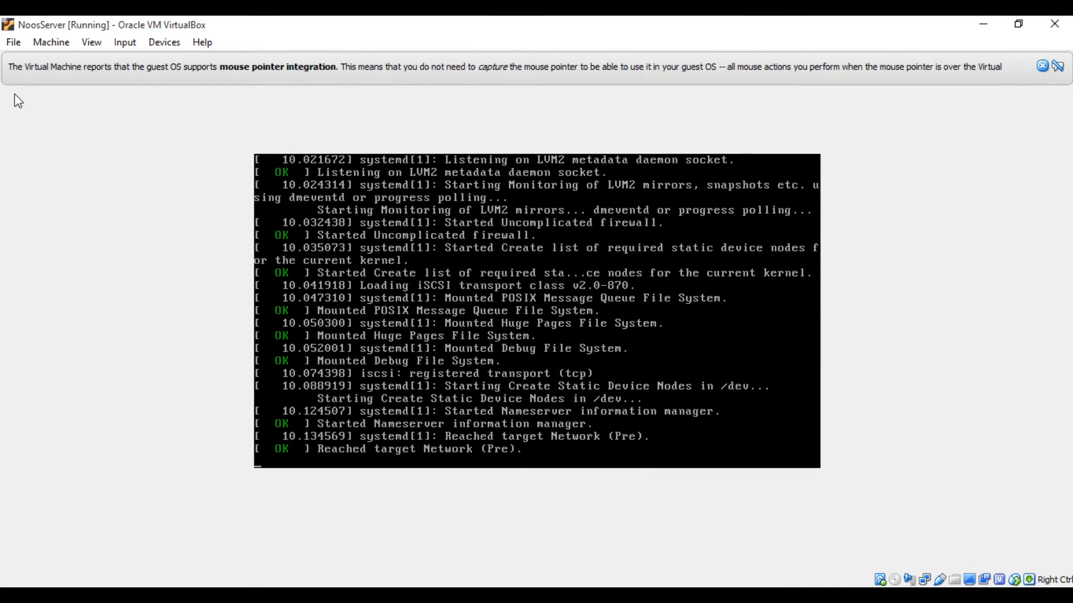
# Switch the VM display to scale mode and dismiss the mouse-integration notice
pyautogui.hotkey('ctrl', 'c')
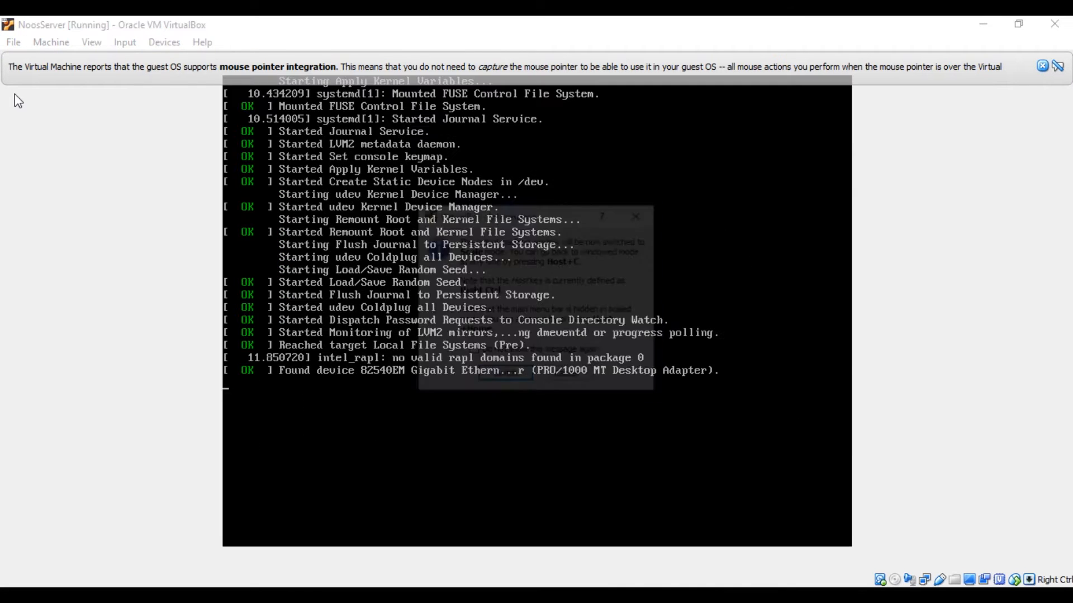
pyautogui.press('Return')
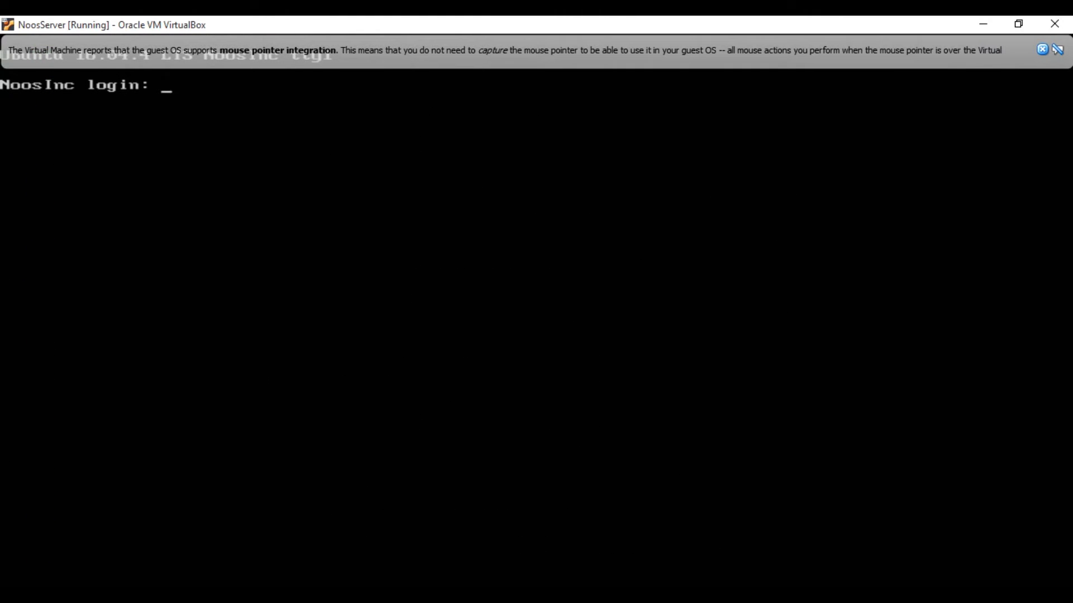
pyautogui.click(1043, 50)
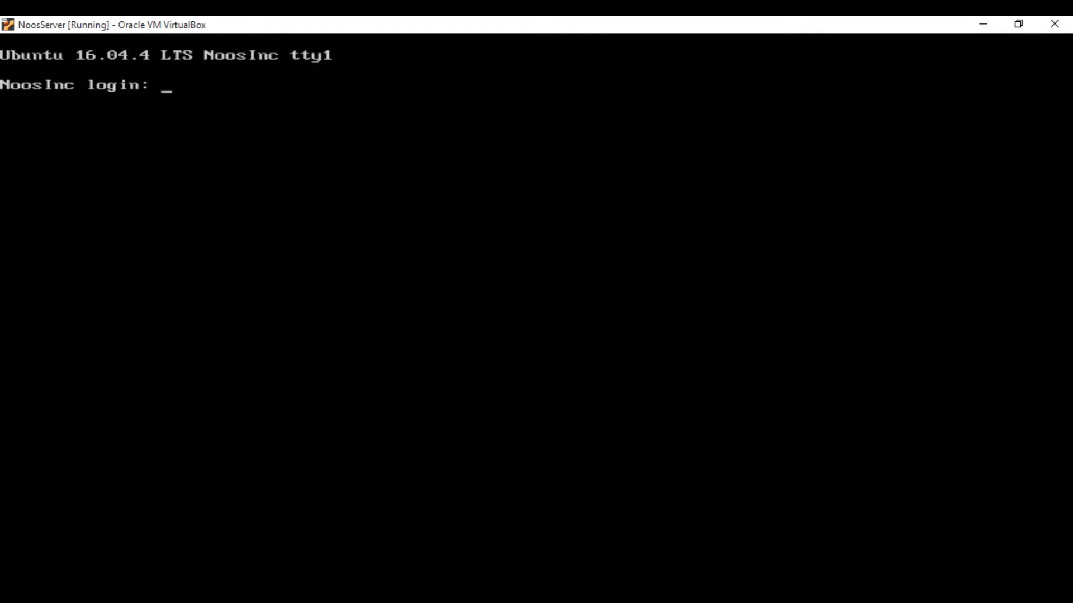
# Log into the server with the user's username and password, then become root with sudo su
pyautogui.write('sonisitez')
pyautogui.press('Return')
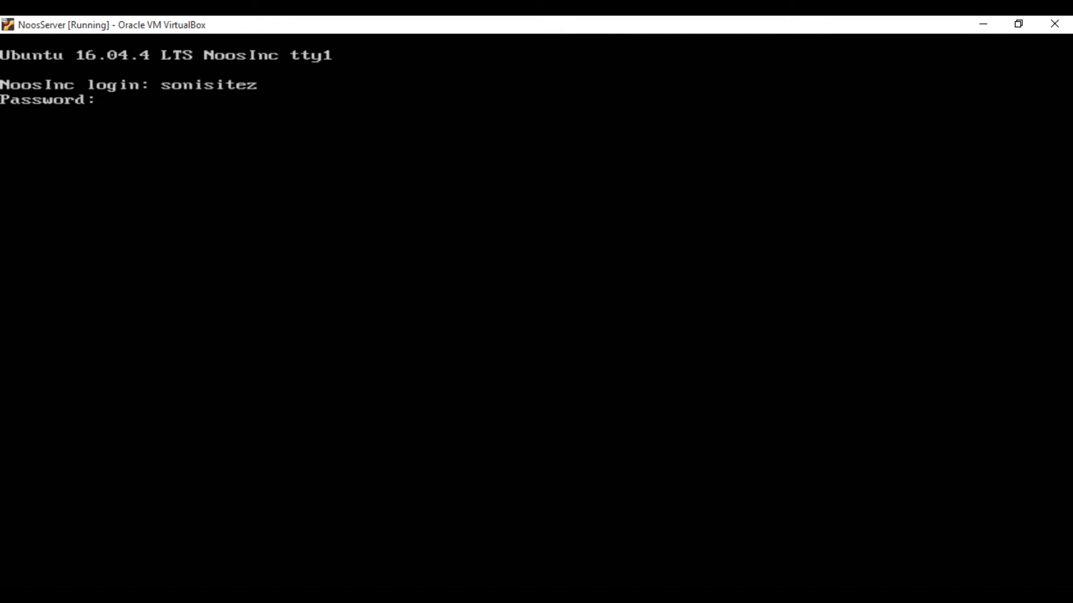
pyautogui.press('Return')
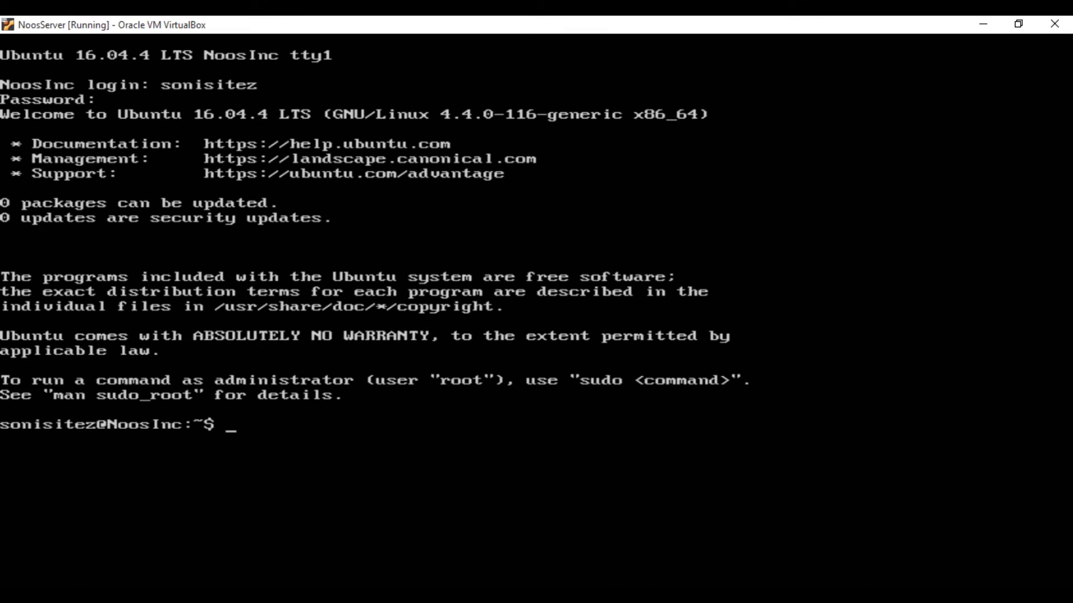
pyautogui.write('sudo su')
pyautogui.press('Return')
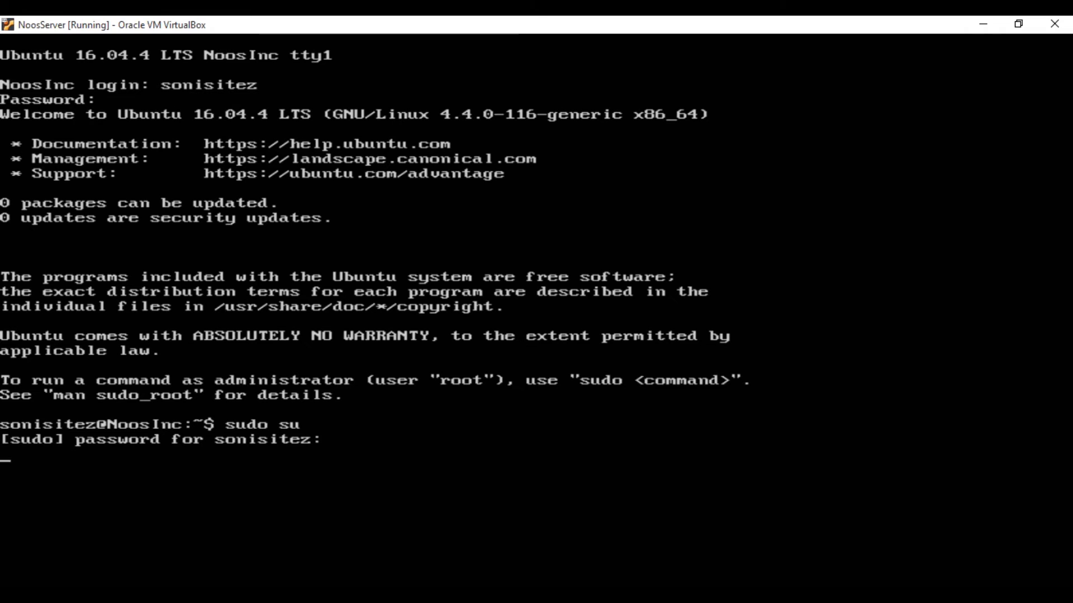
# Confirm root with whoami after cancelling the mistyped 'whoamin', then clear the console
pyautogui.write('whoamin')
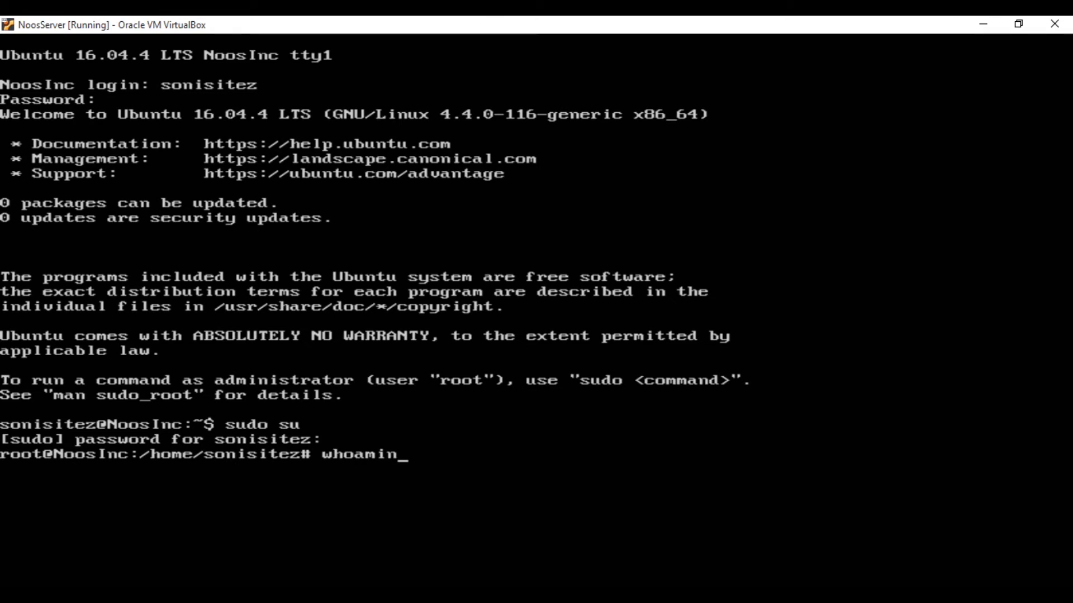
pyautogui.press('Return')
pyautogui.hotkey('ctrl', 'c')
pyautogui.write('whoami')
pyautogui.press('Return')
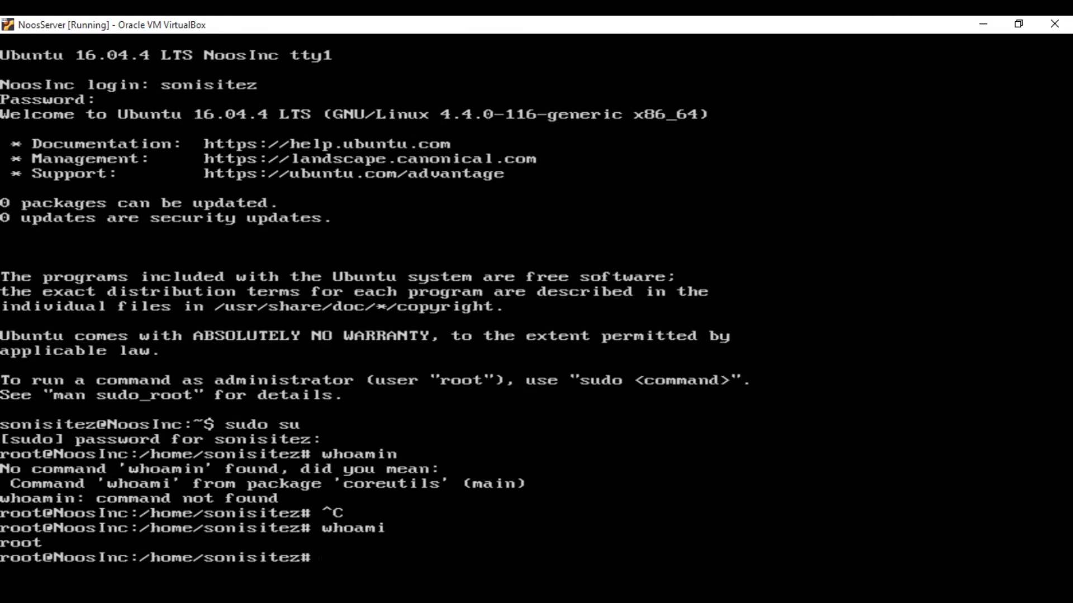
pyautogui.write('clear')
pyautogui.press('Return')
# Re-check the user with whoami and change into the /etc directory
pyautogui.write('whoami')
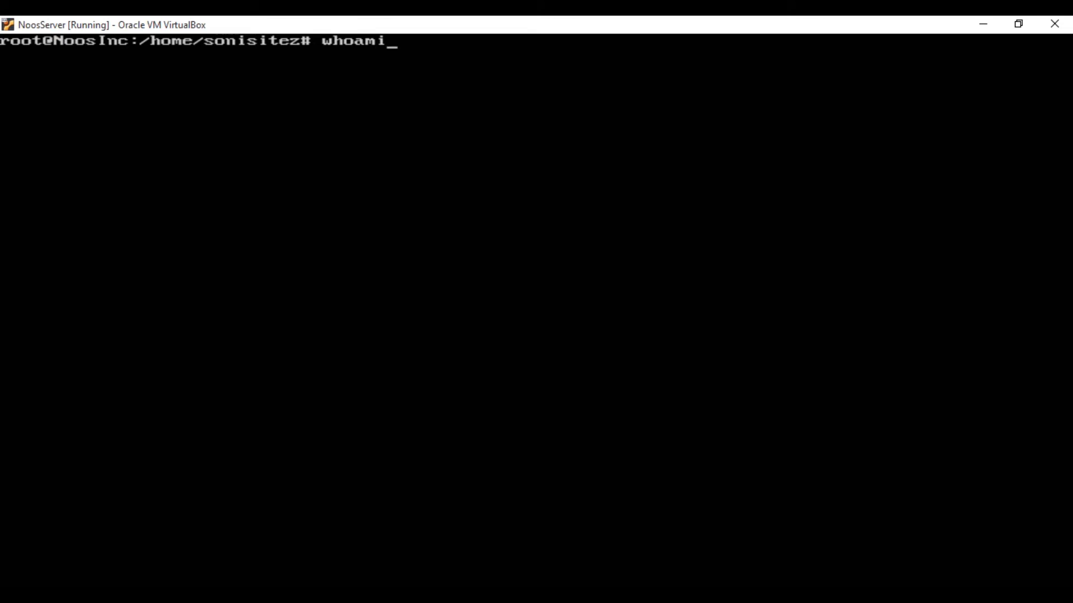
pyautogui.press('Return')
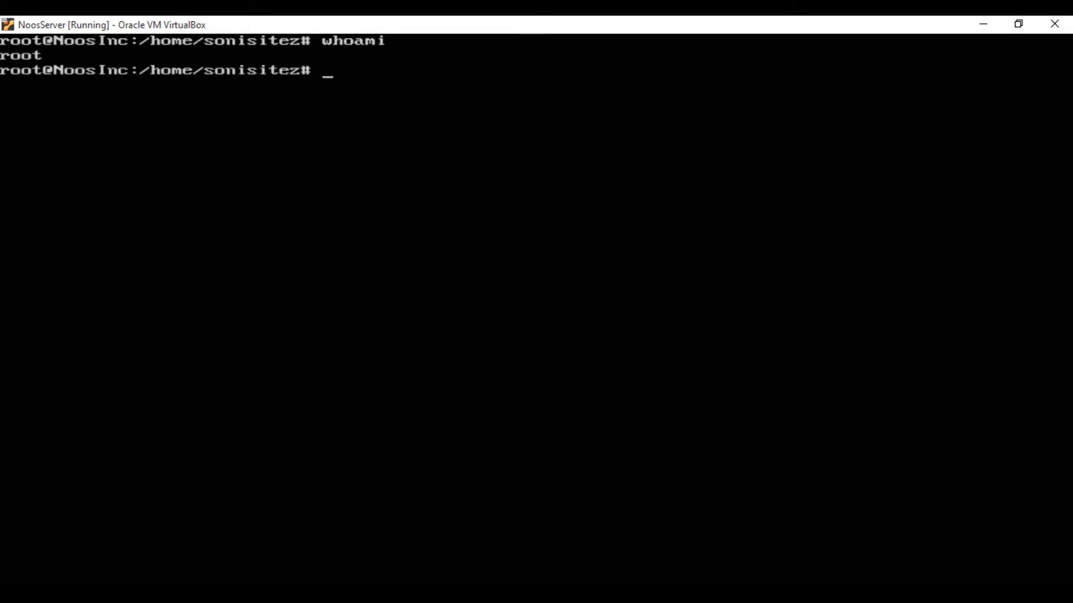
pyautogui.write('cd /etc')
pyautogui.press('Return')
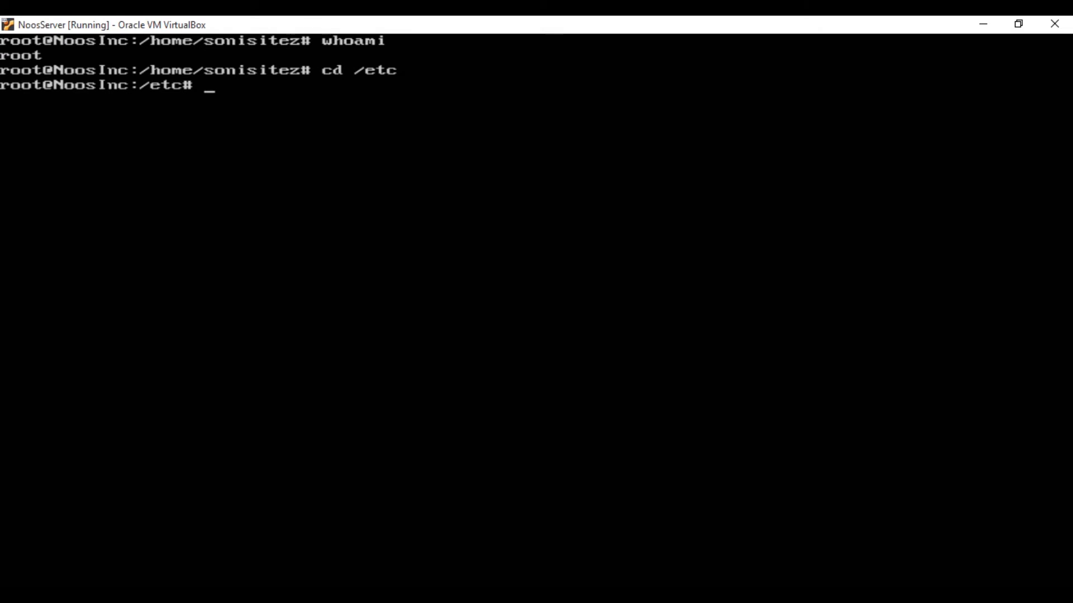
# List the /etc contents with ls, then minimize the VM window and VirtualBox Manager
pyautogui.write('ls')
pyautogui.press('Return')
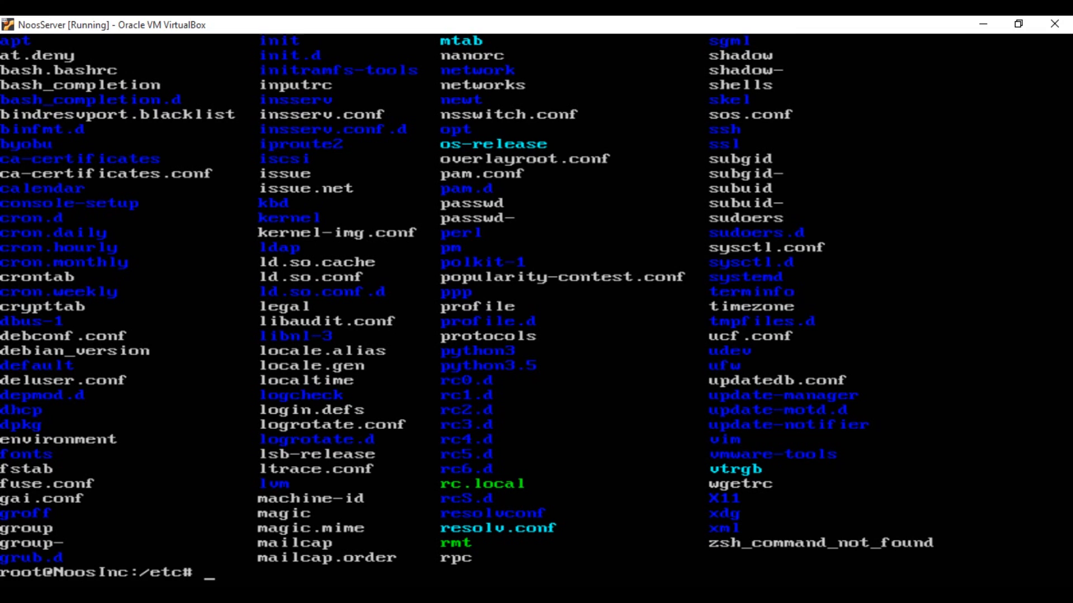
pyautogui.click(976, 25)
pyautogui.click(977, 25)
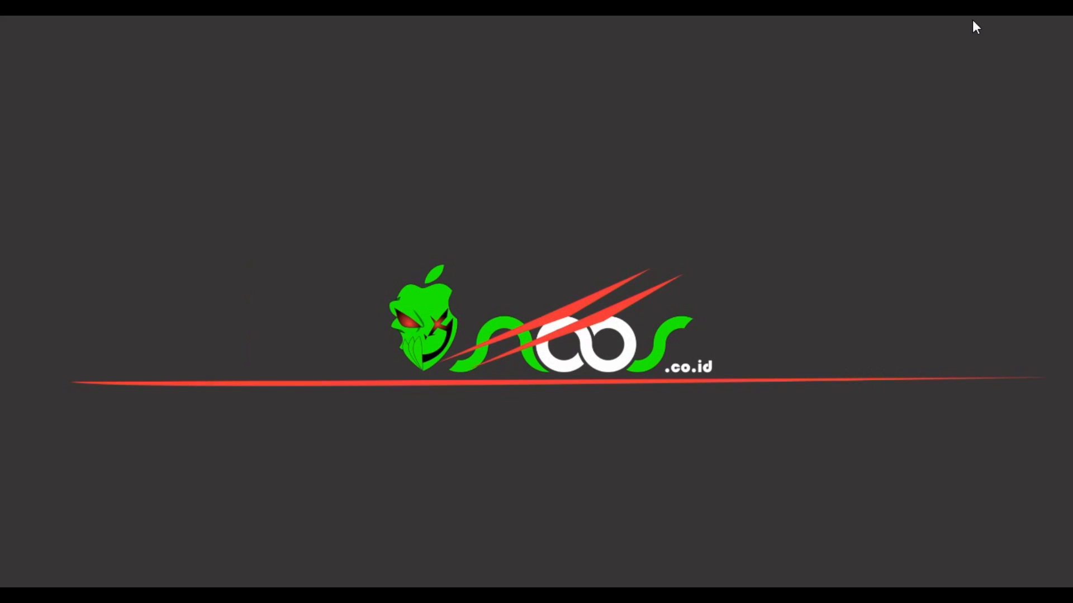